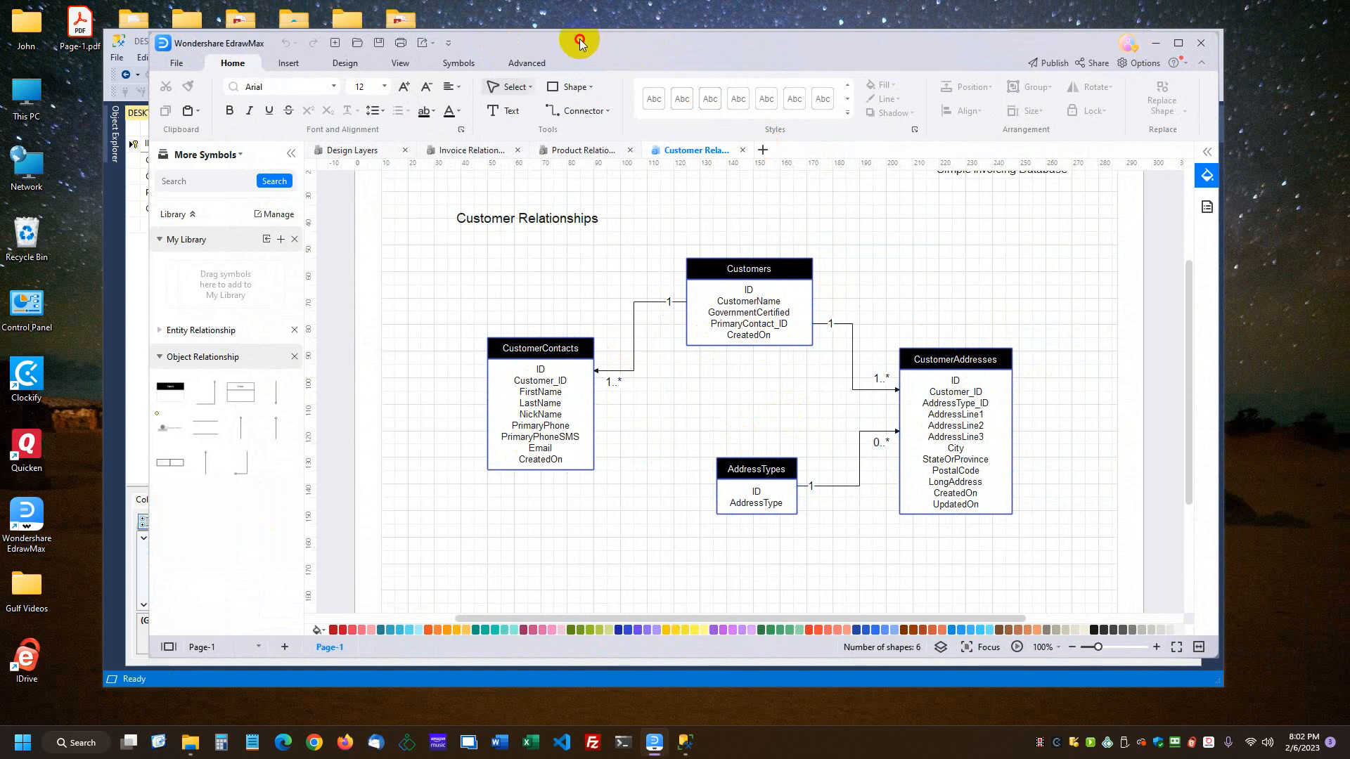
Step: Move the relationship diagram window aside and review the columns of the Customers and CustomerContacts tables
{"action": "left_click_drag", "start_coordinate": [580, 39], "coordinate": [1349, 63]}
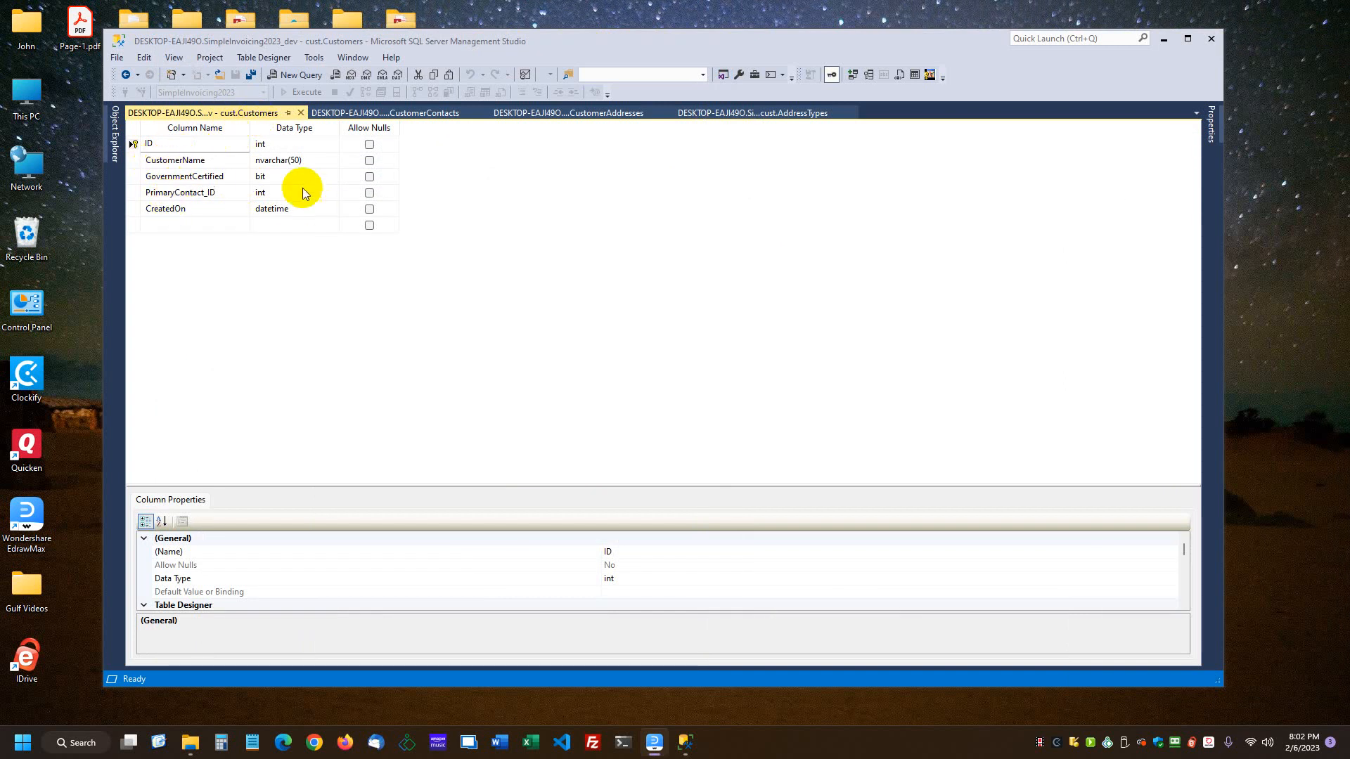
{"action": "left_click", "coordinate": [135, 176]}
{"action": "left_click", "coordinate": [348, 112]}
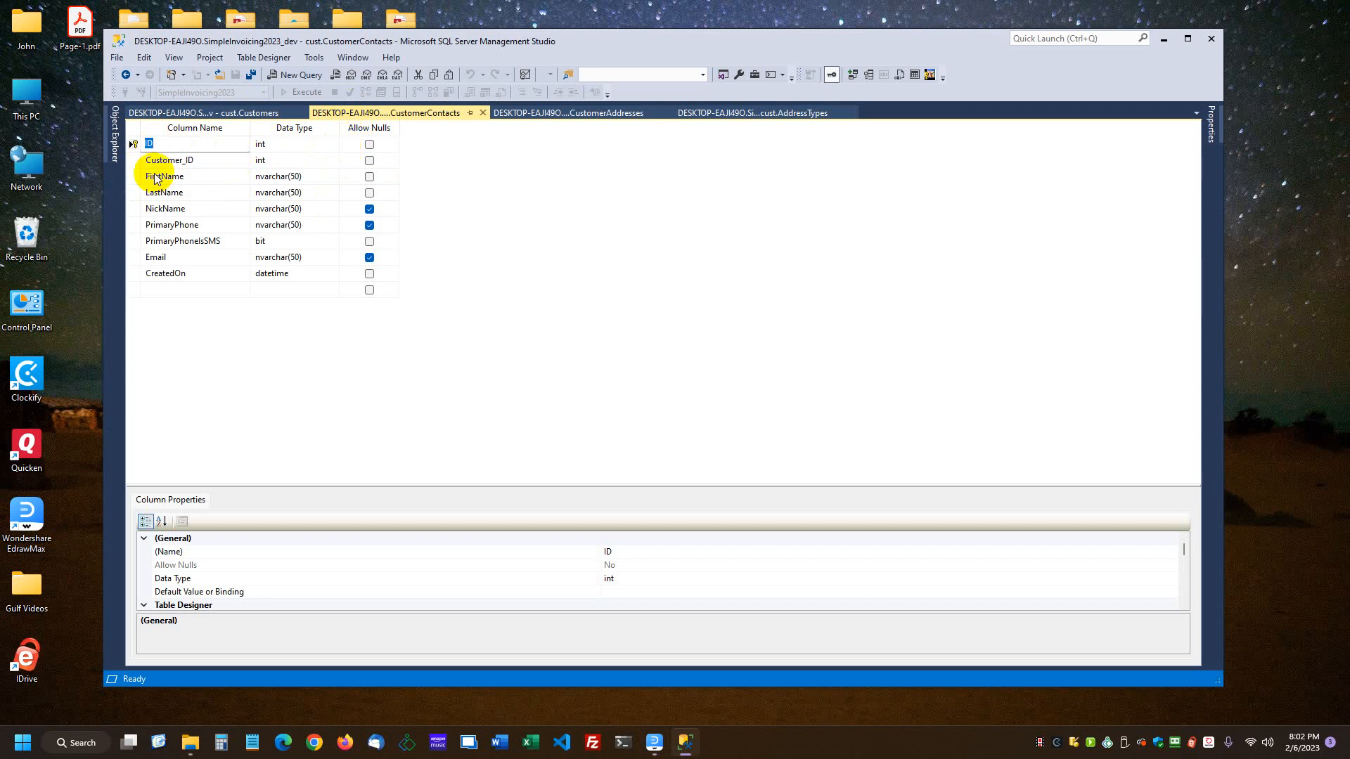
{"action": "left_click", "coordinate": [137, 166]}
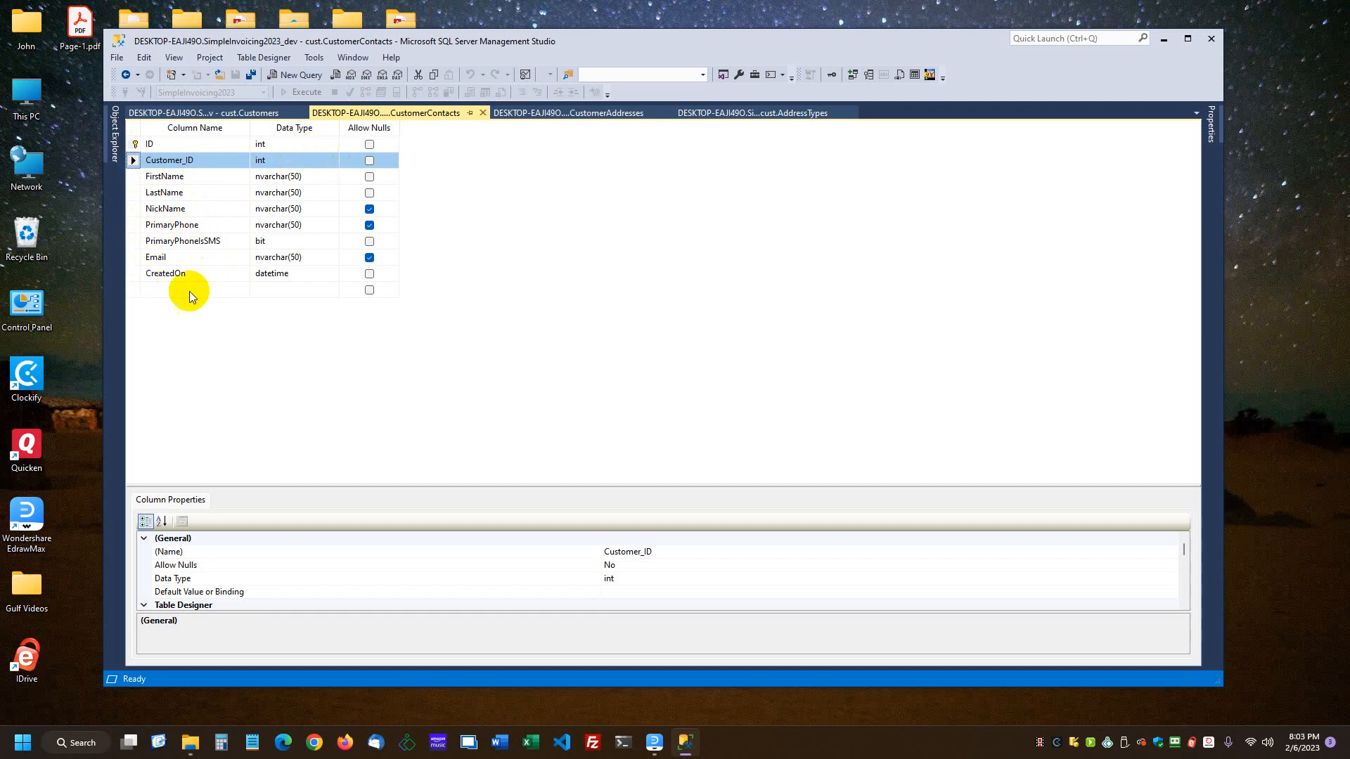
{"action": "left_click", "coordinate": [134, 291]}
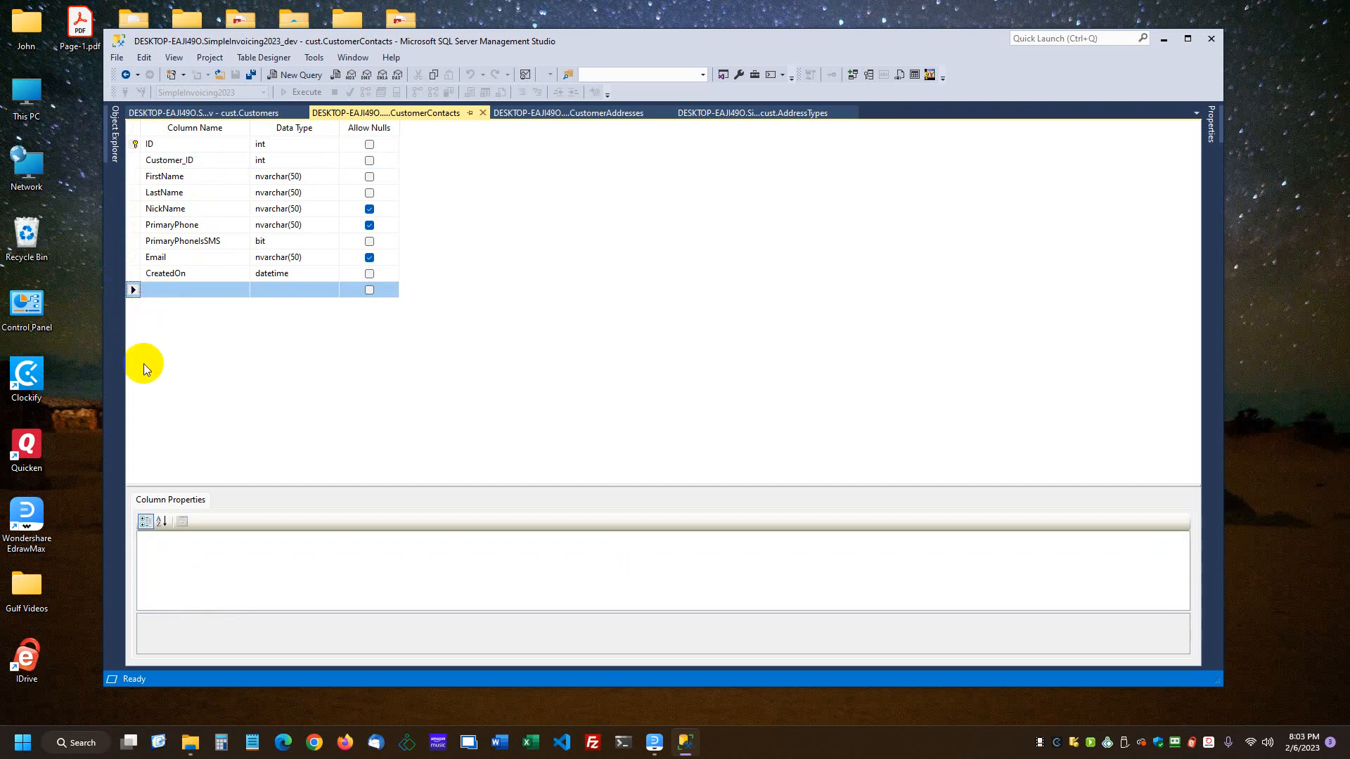
{"action": "left_click", "coordinate": [134, 274]}
{"action": "left_click", "coordinate": [133, 289]}
Step: Review the CustomerAddresses table's columns, especially LongAddress and PostalCode, and look over the AddressTypes table
{"action": "left_click", "coordinate": [537, 113]}
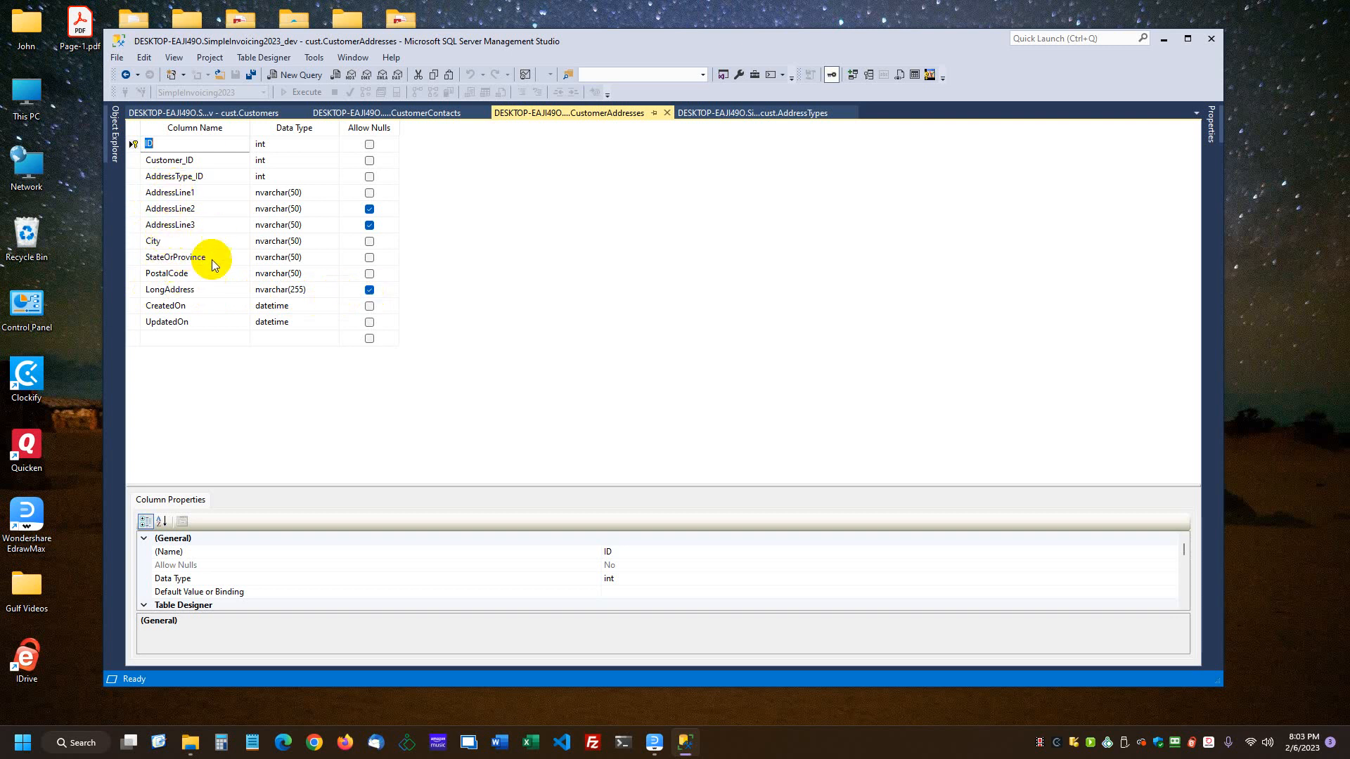
{"action": "left_click", "coordinate": [152, 294]}
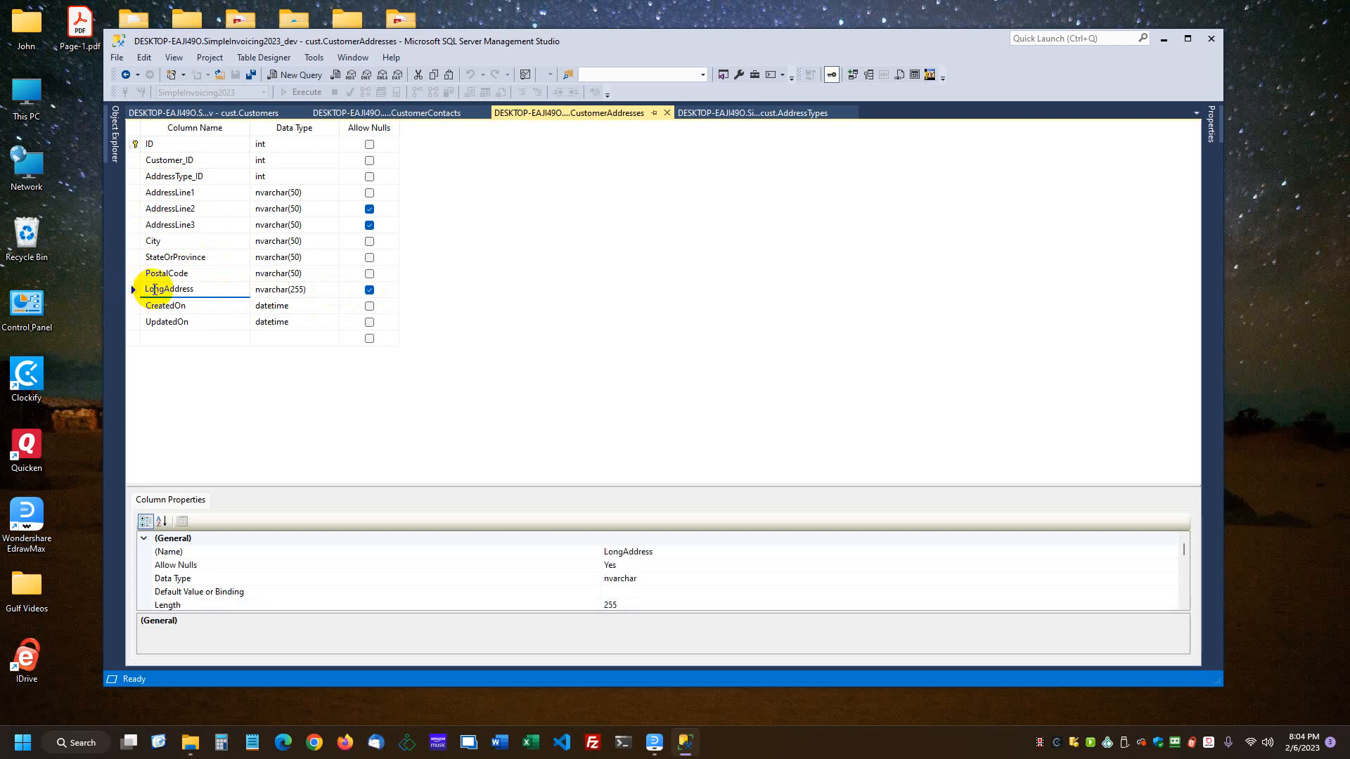
{"action": "left_click", "coordinate": [146, 288]}
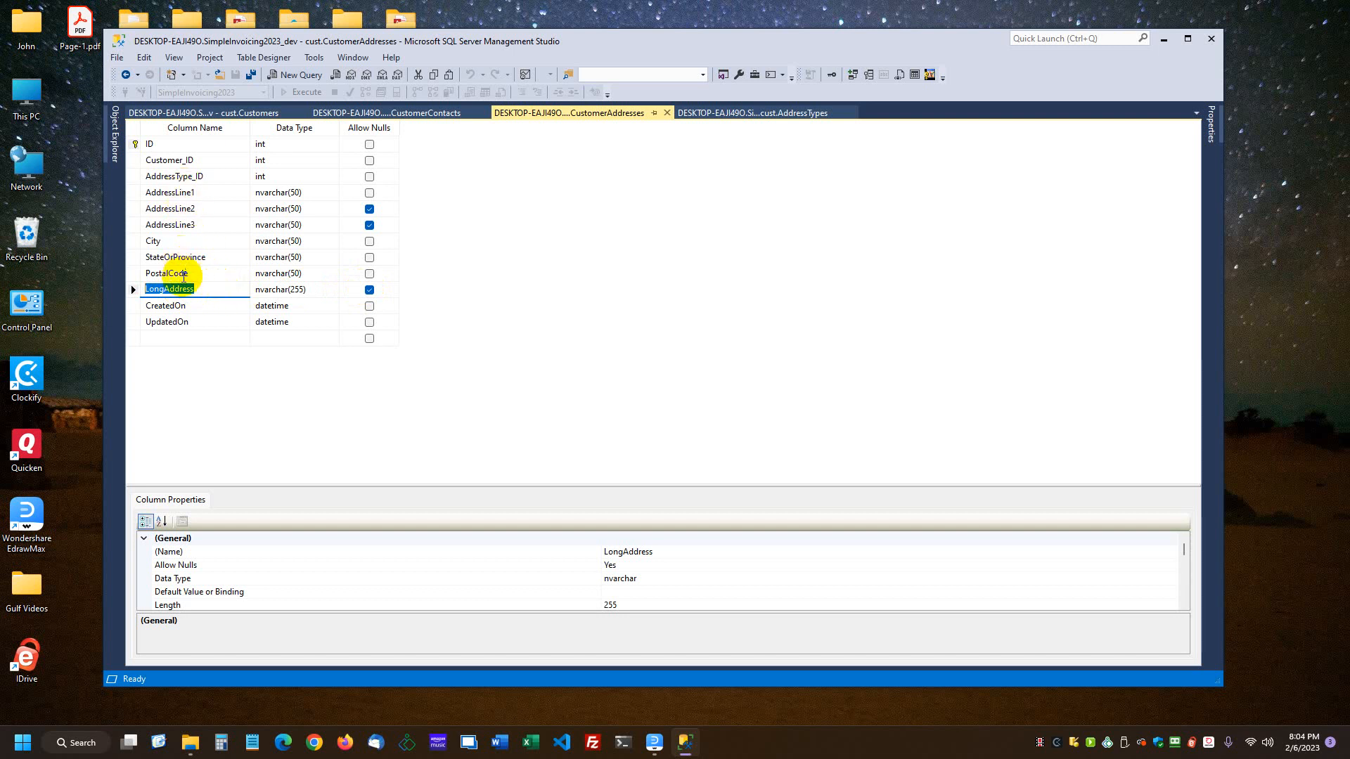
{"action": "left_click", "coordinate": [132, 295]}
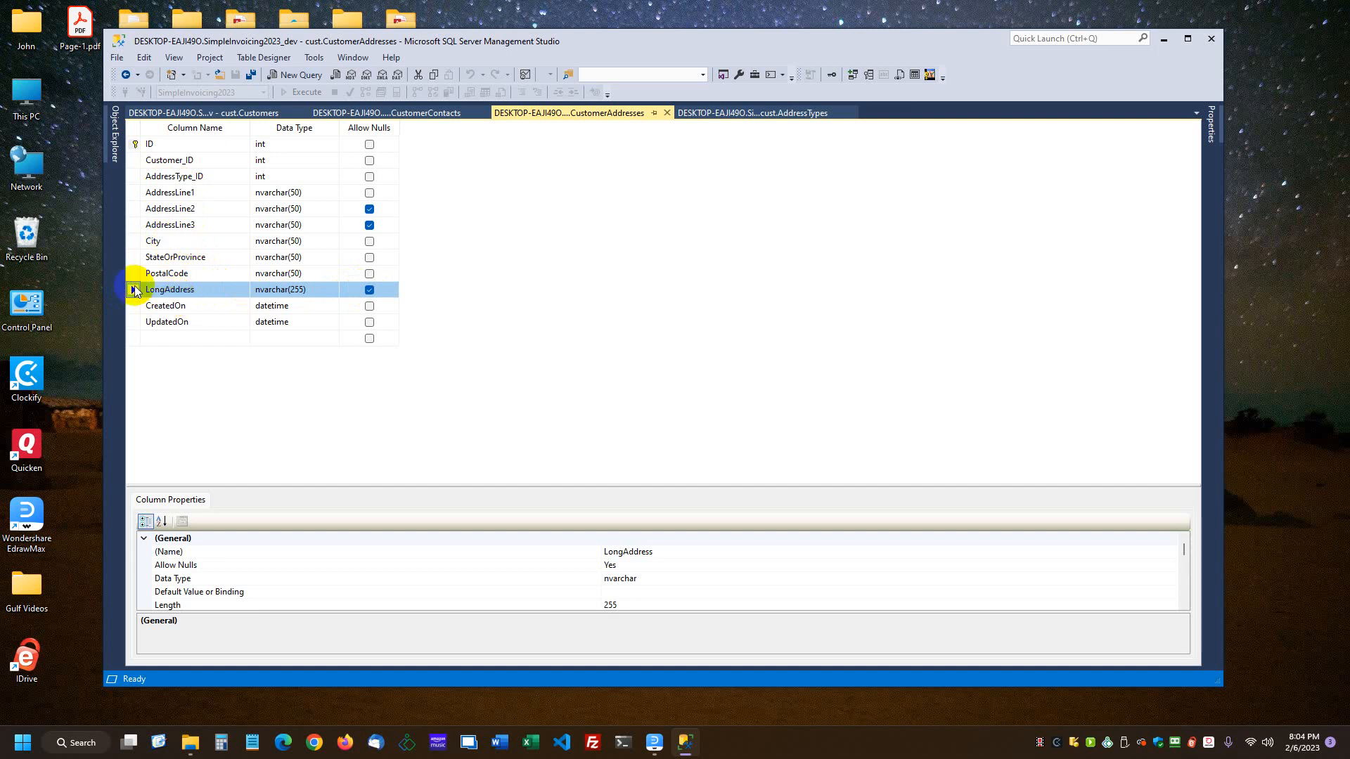
{"action": "left_click", "coordinate": [209, 275]}
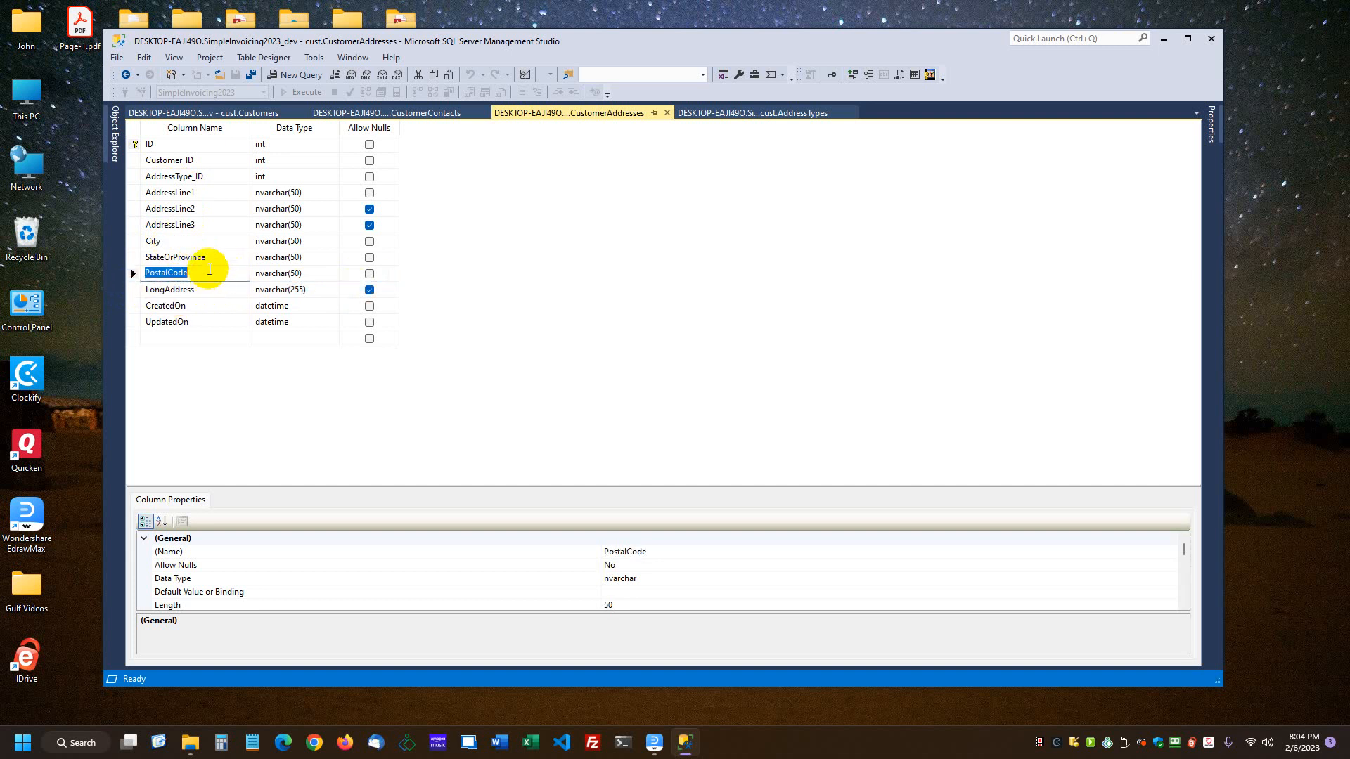
{"action": "left_click", "coordinate": [758, 113]}
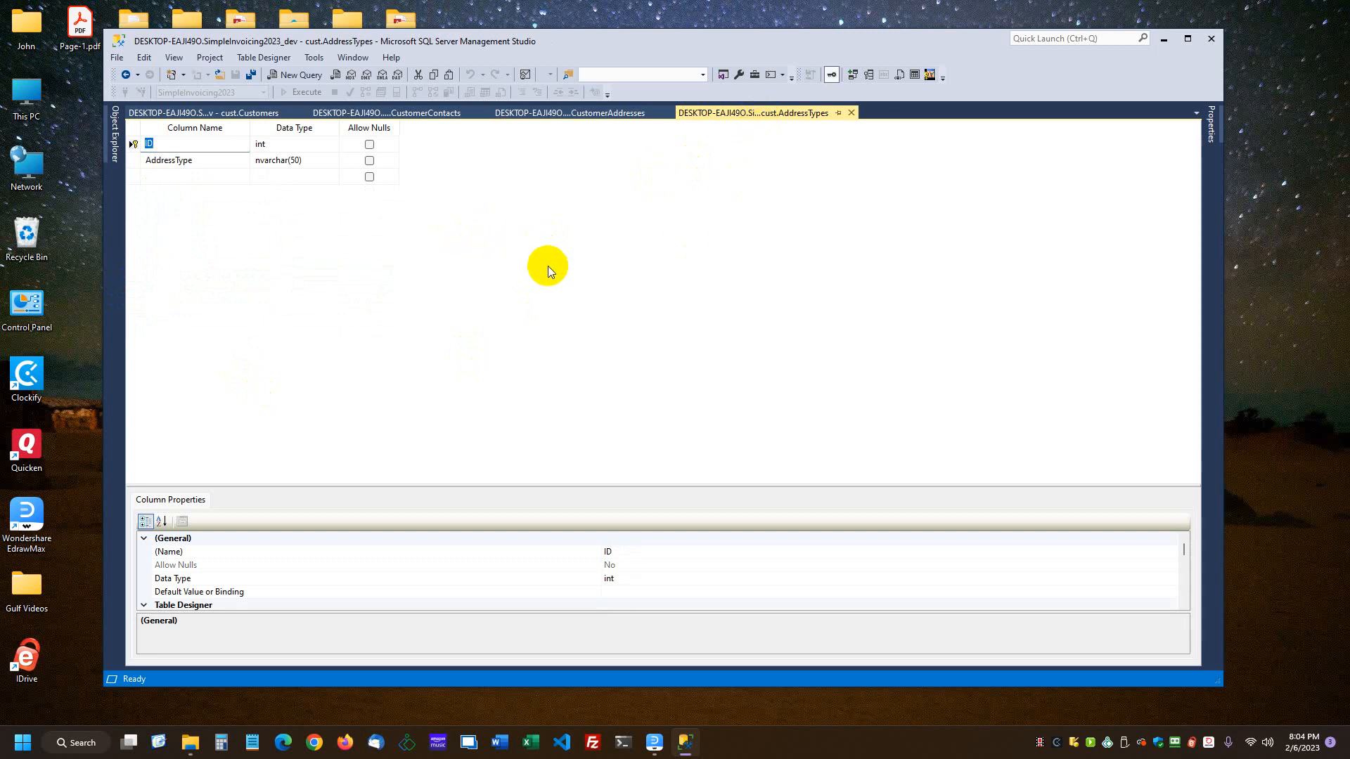
Step: Add a new index on the CustomerName column to the Customers table
{"action": "left_click", "coordinate": [226, 112]}
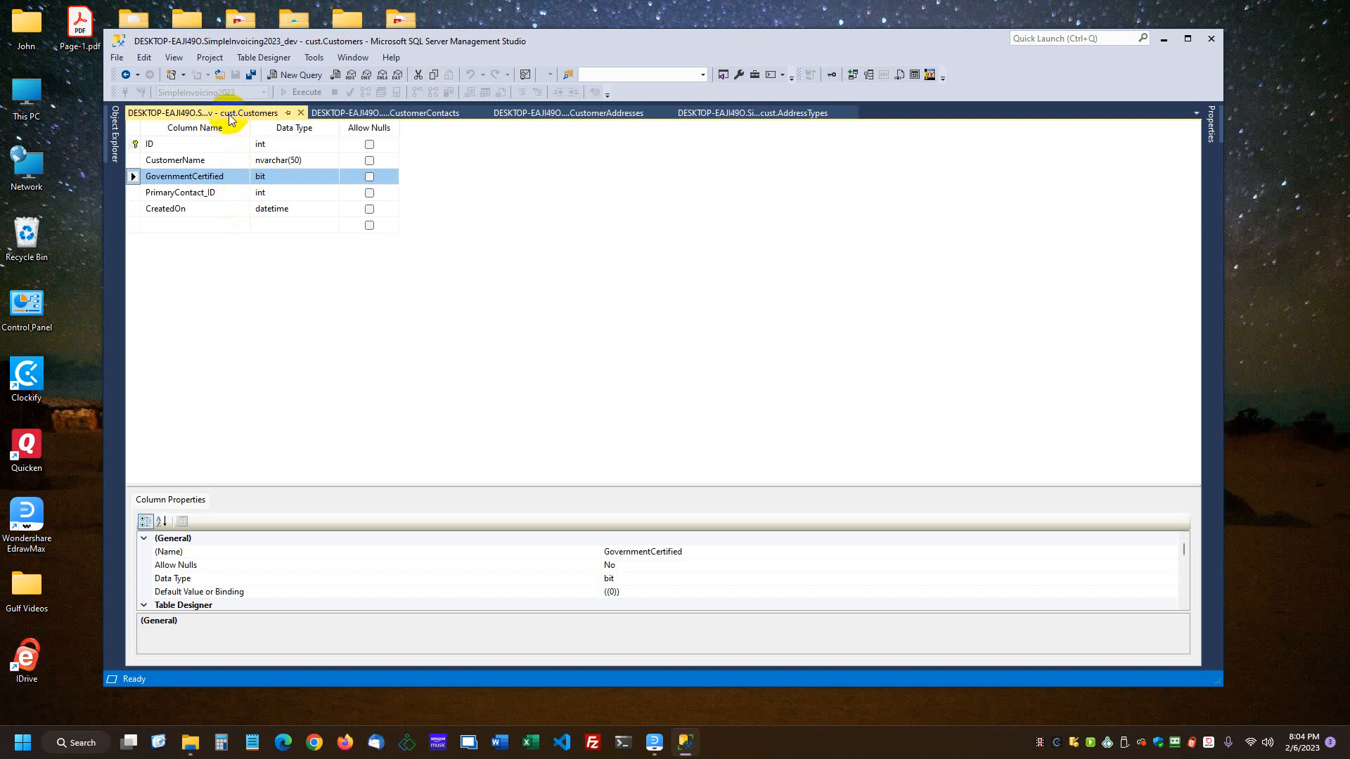
{"action": "left_click", "coordinate": [868, 74]}
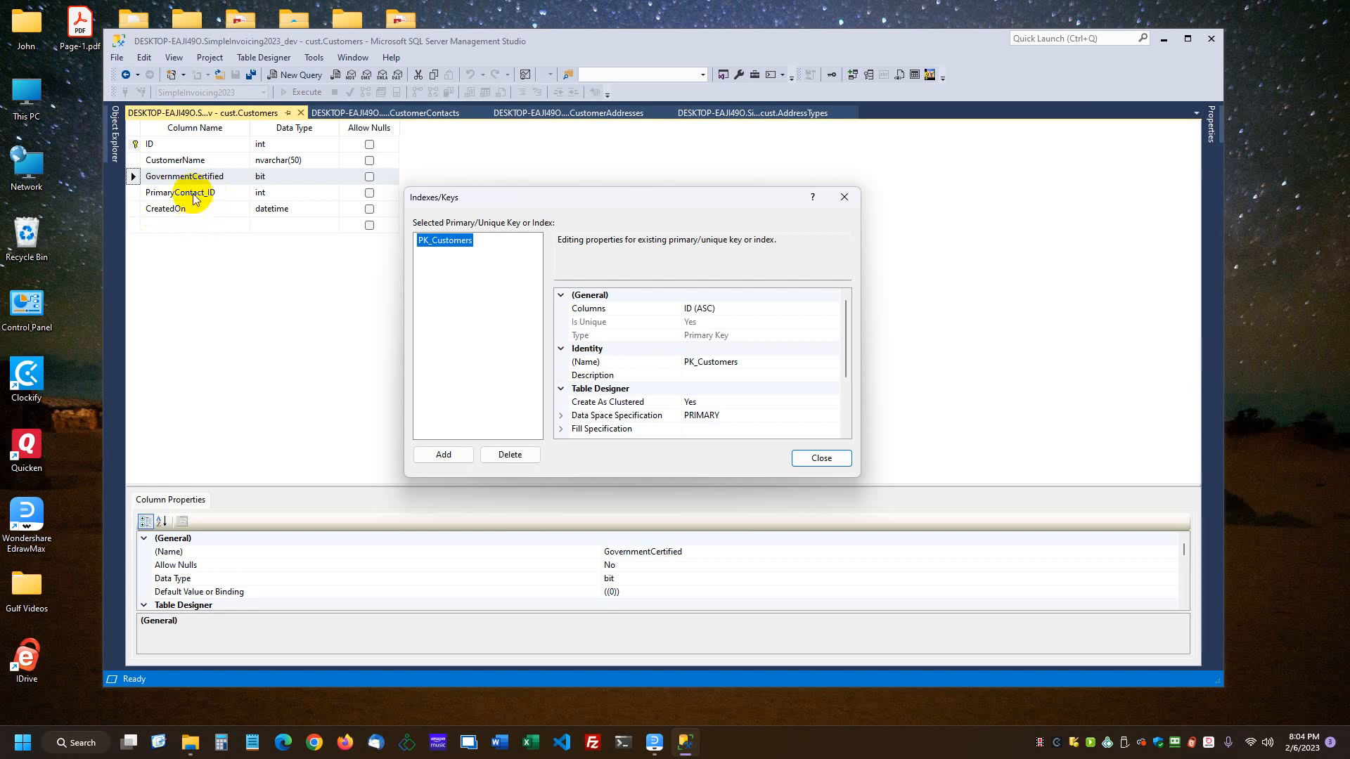
{"action": "left_click", "coordinate": [134, 177]}
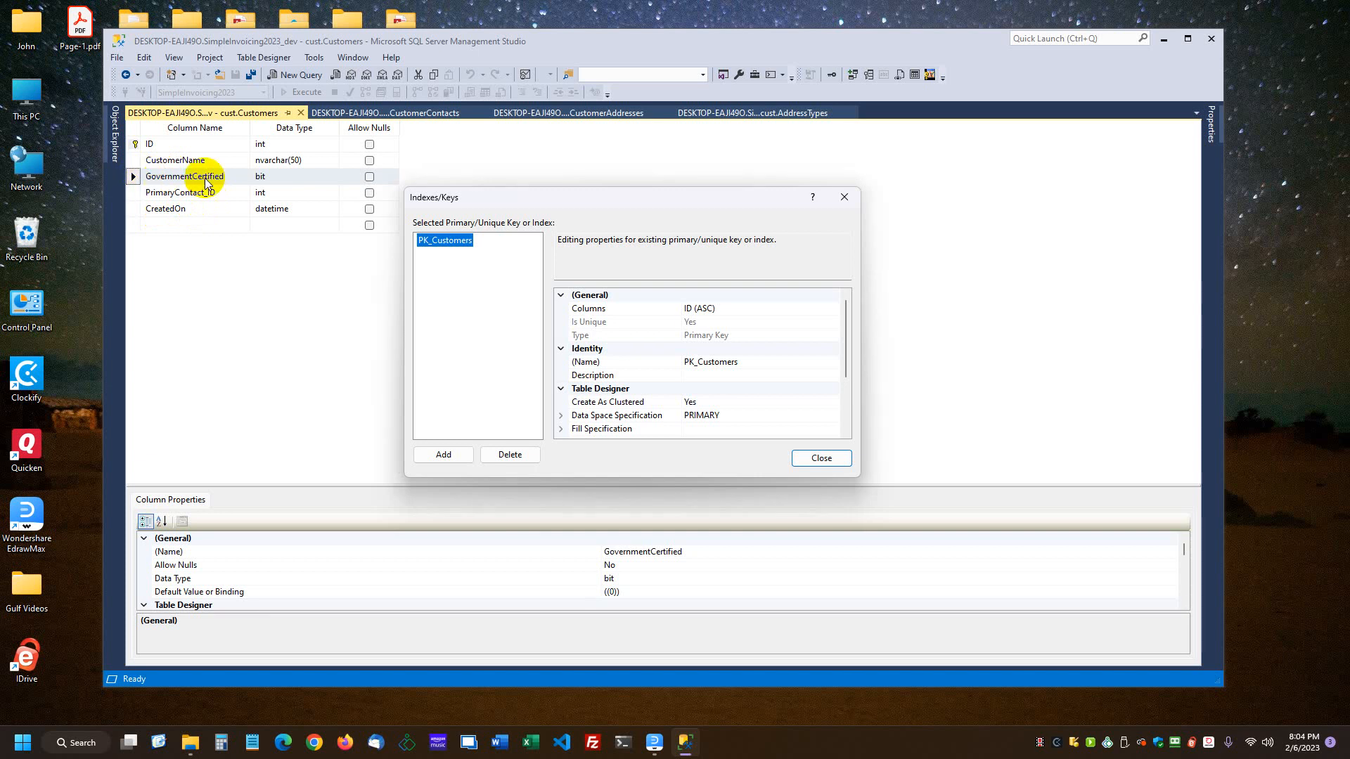
{"action": "left_click", "coordinate": [455, 458]}
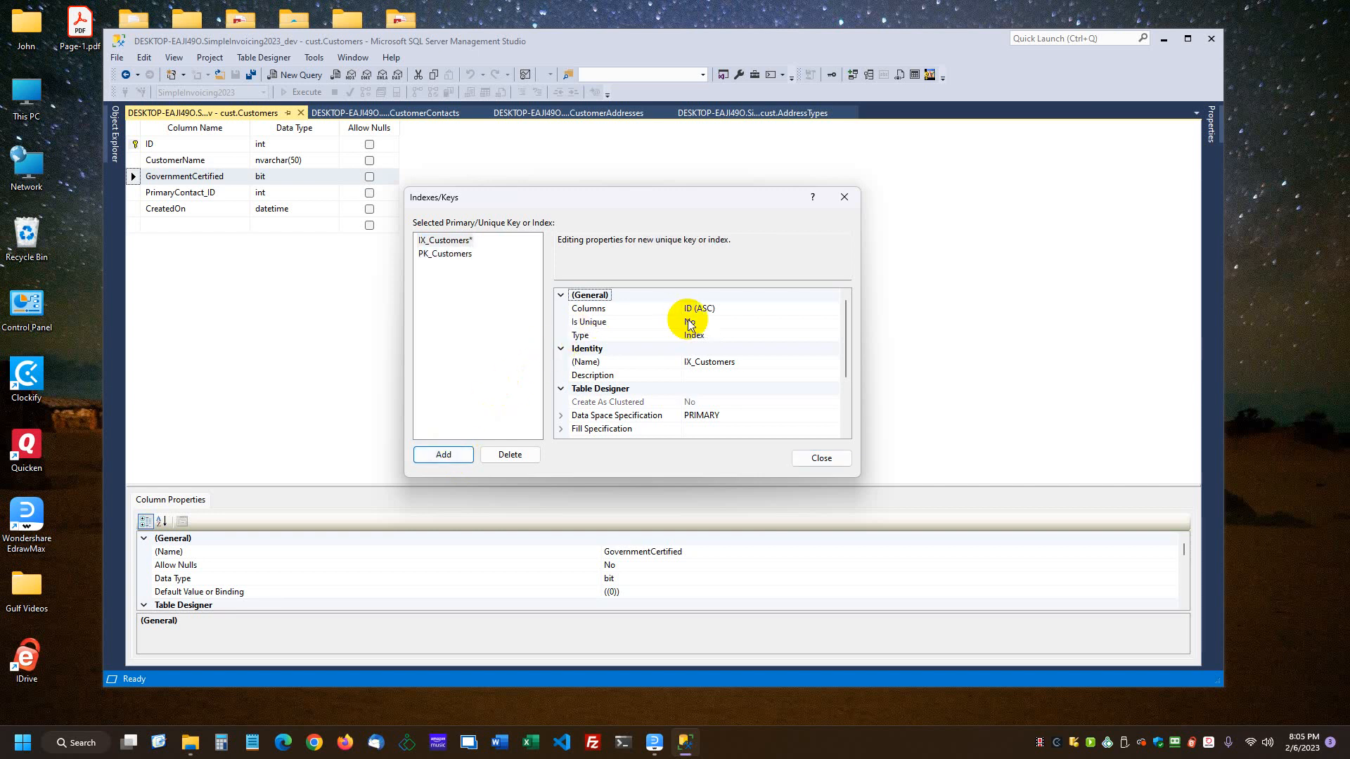
{"action": "left_click", "coordinate": [778, 311]}
{"action": "left_click", "coordinate": [835, 309]}
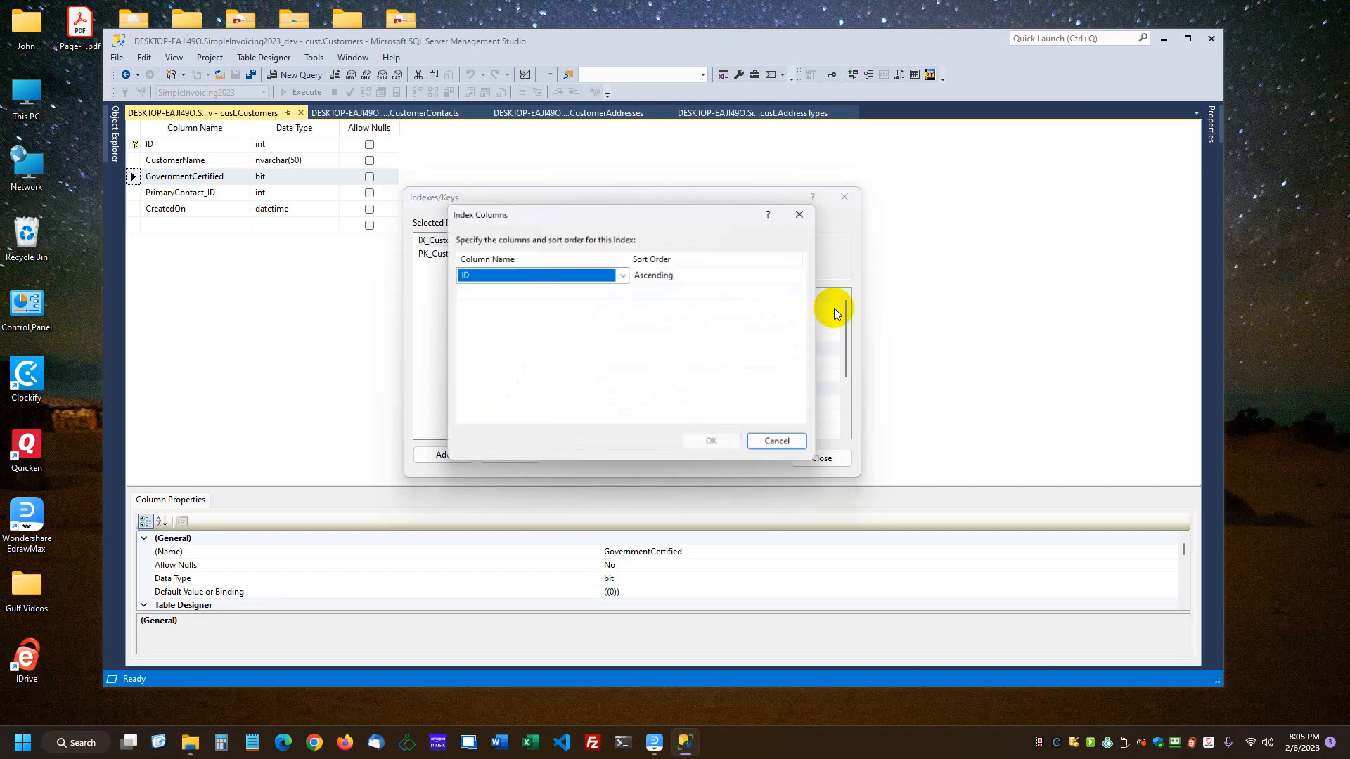
{"action": "left_click", "coordinate": [623, 275]}
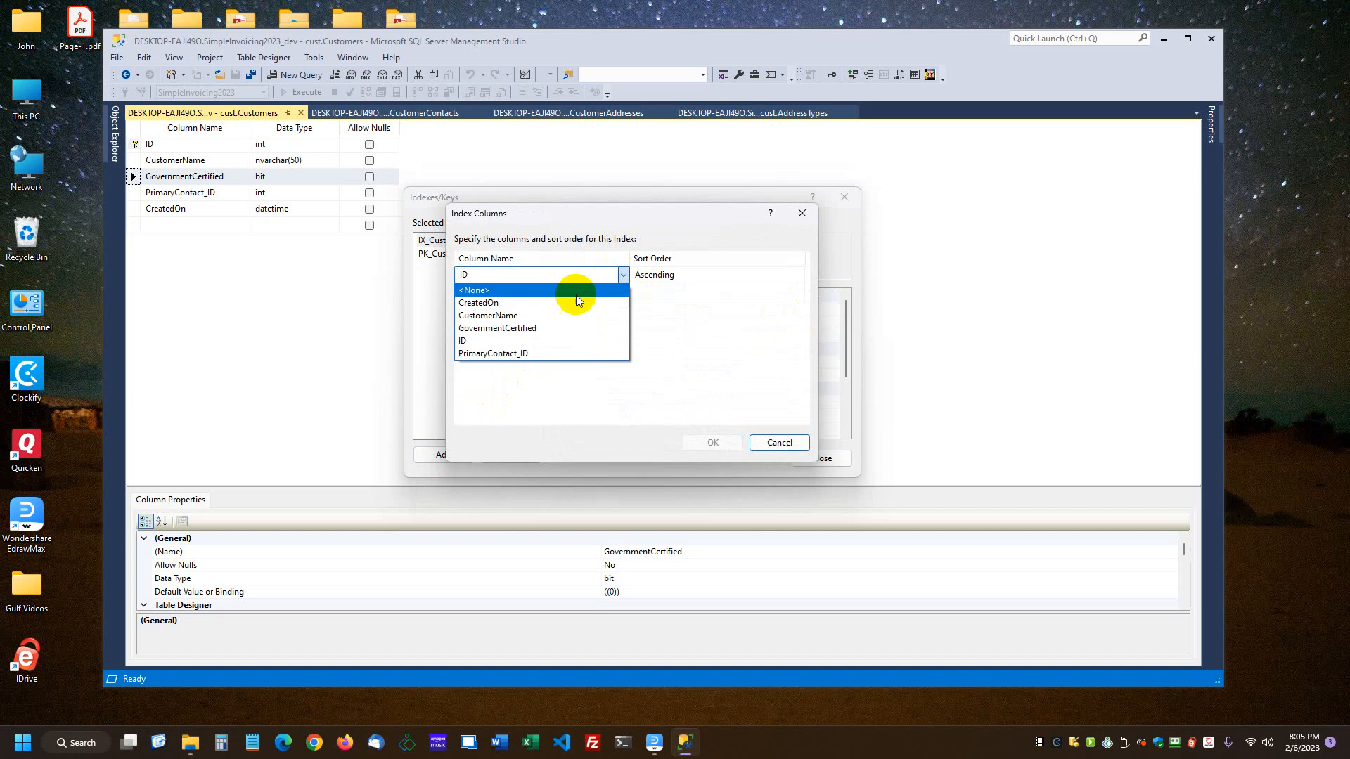
{"action": "left_click", "coordinate": [542, 315]}
{"action": "left_click", "coordinate": [712, 442]}
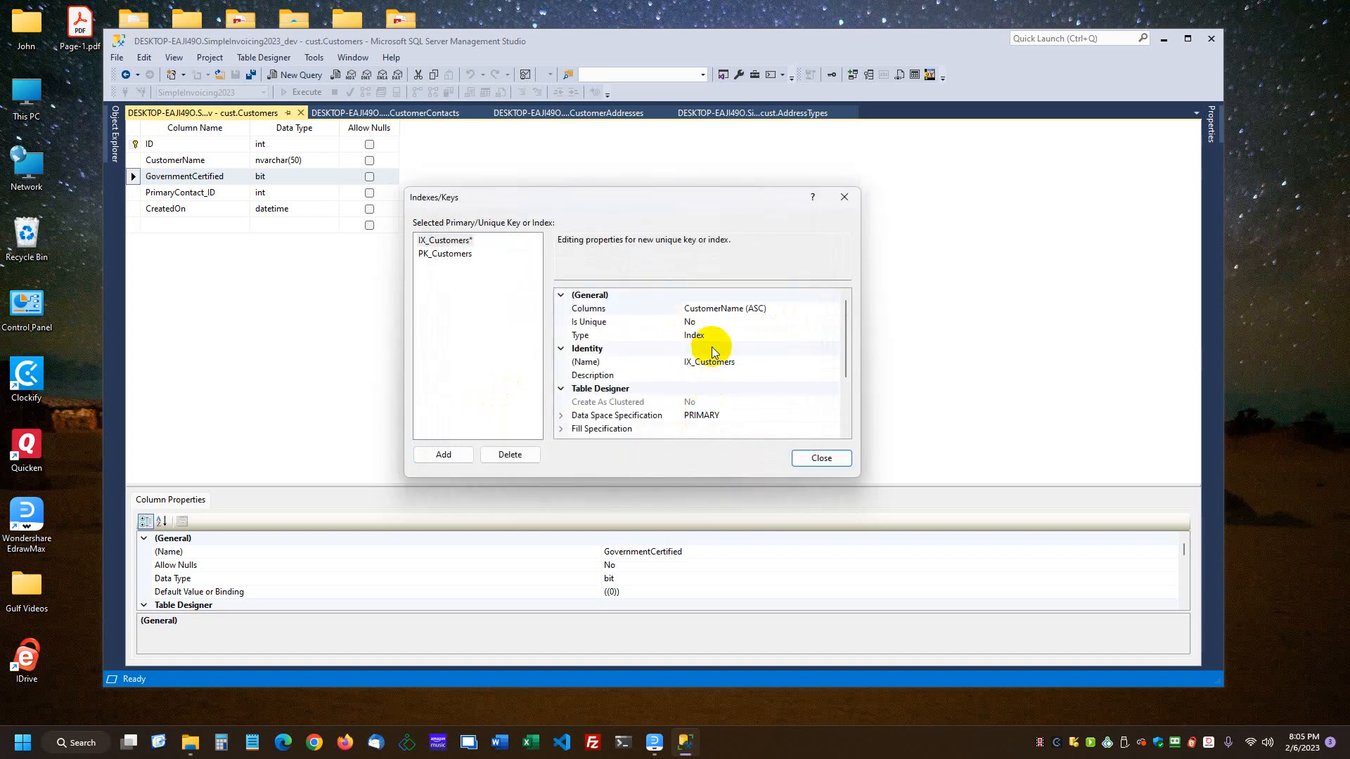
Step: Make the CustomerName index unique and check the available index types, keeping Index
{"action": "double_click", "coordinate": [601, 322]}
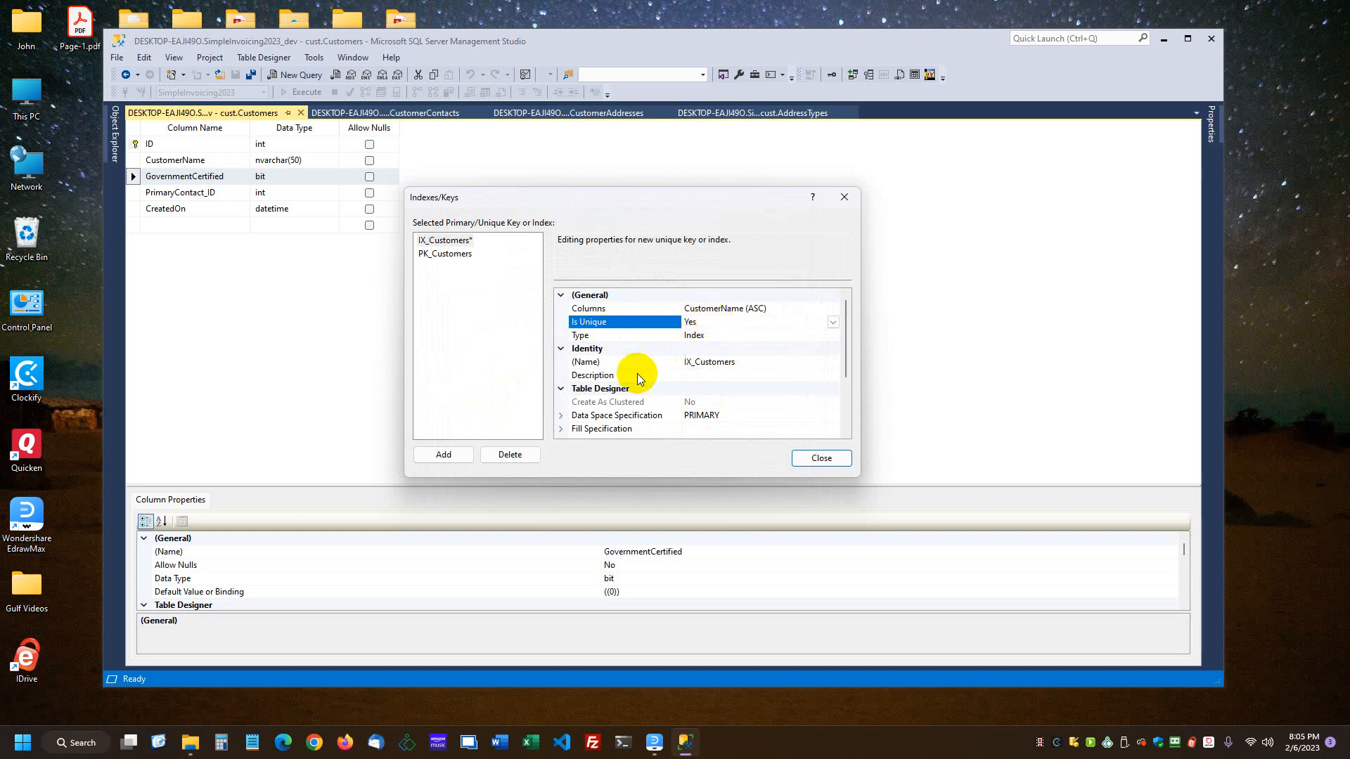
{"action": "left_click", "coordinate": [764, 337]}
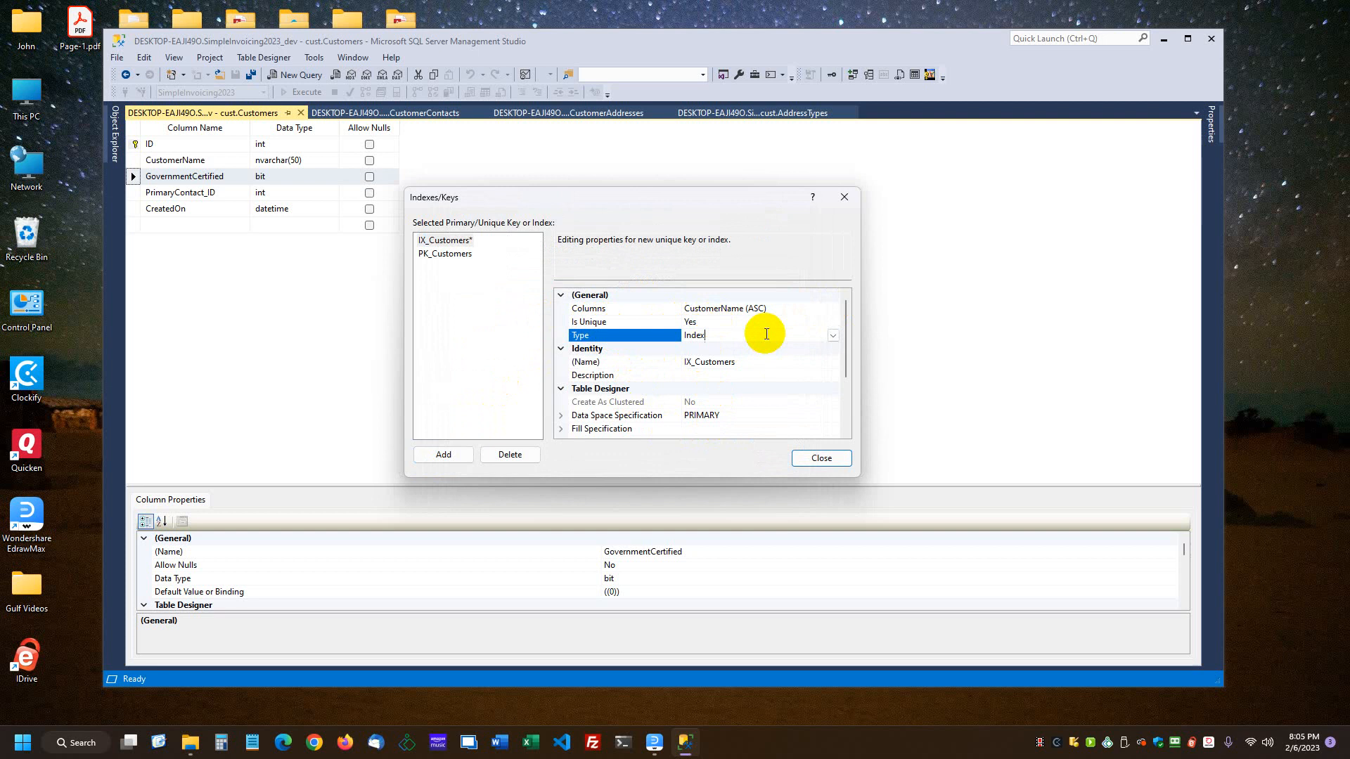
{"action": "left_click", "coordinate": [833, 336]}
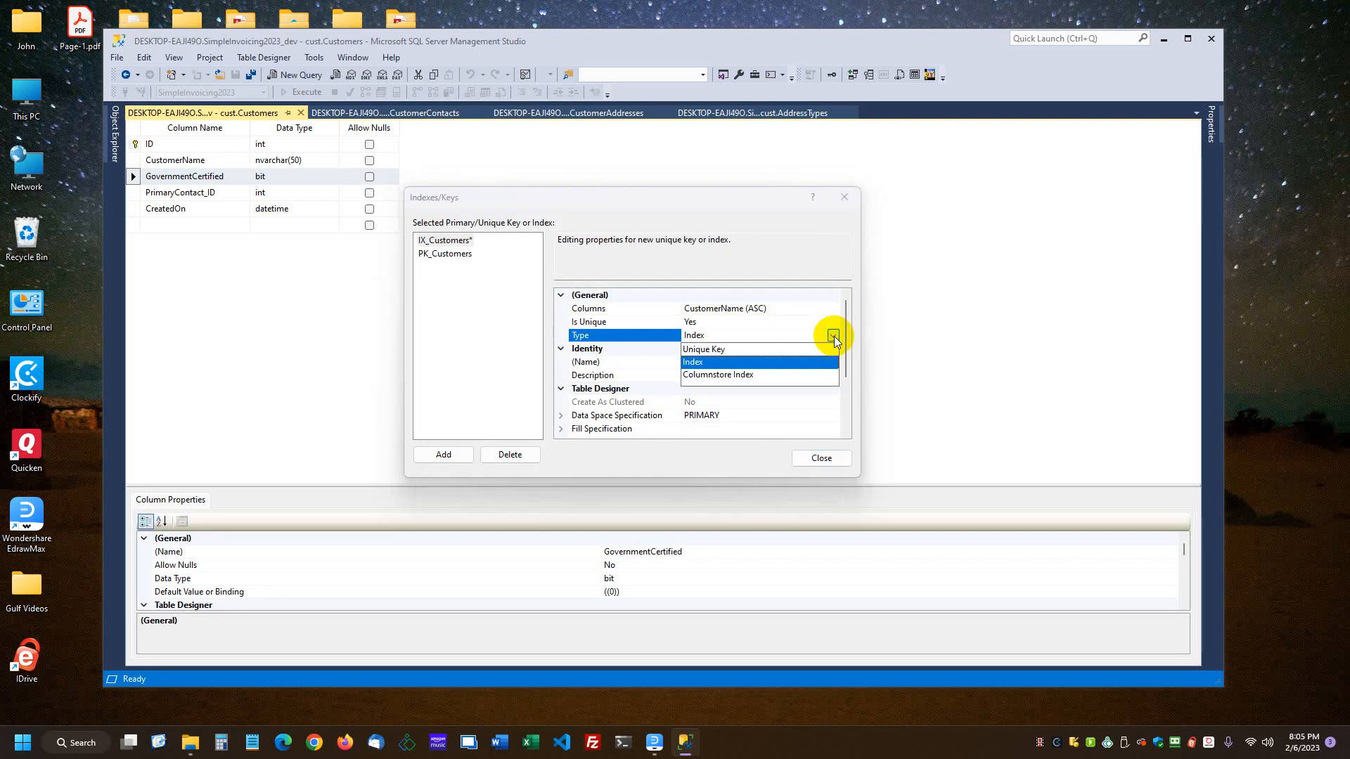
{"action": "left_click", "coordinate": [834, 336]}
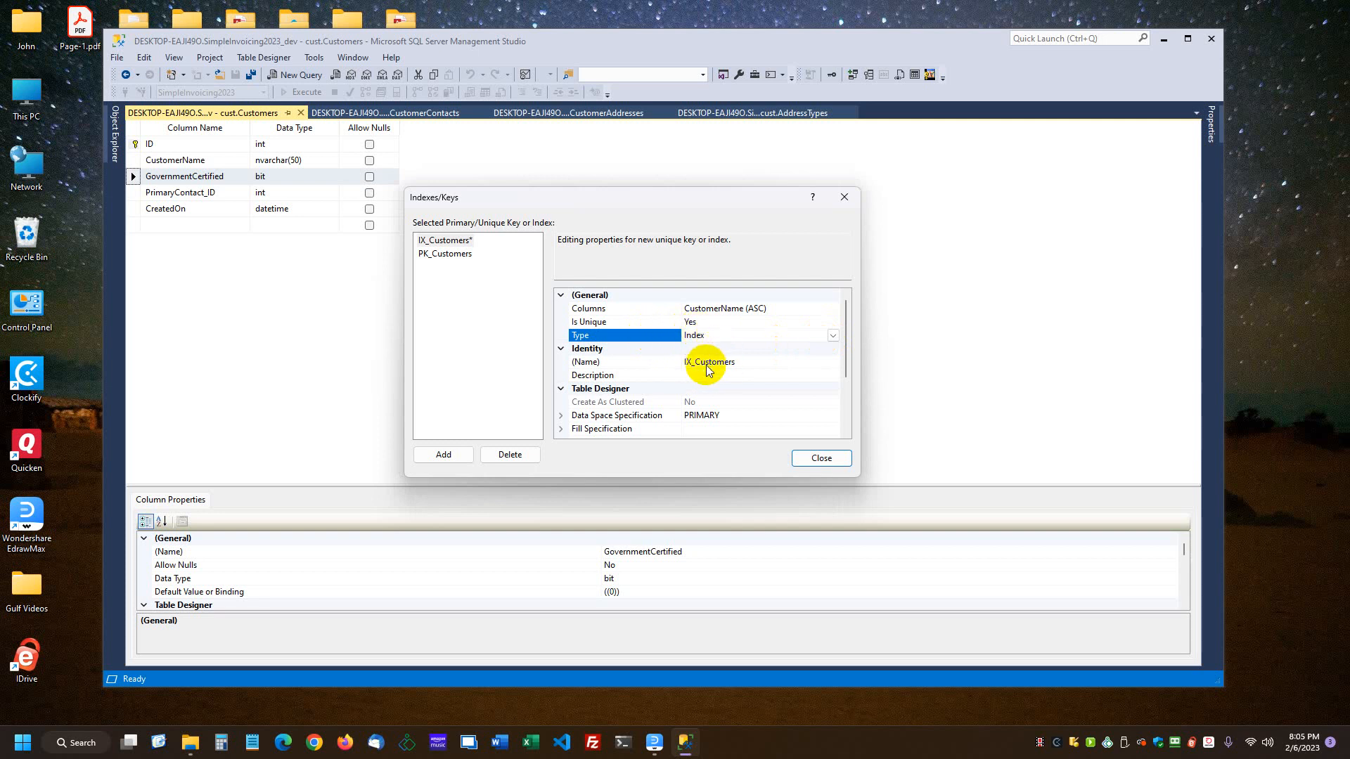
Step: Rename the CustomerName index as IX_Customers_CustomerName and check the parts of its name
{"action": "left_click", "coordinate": [737, 363]}
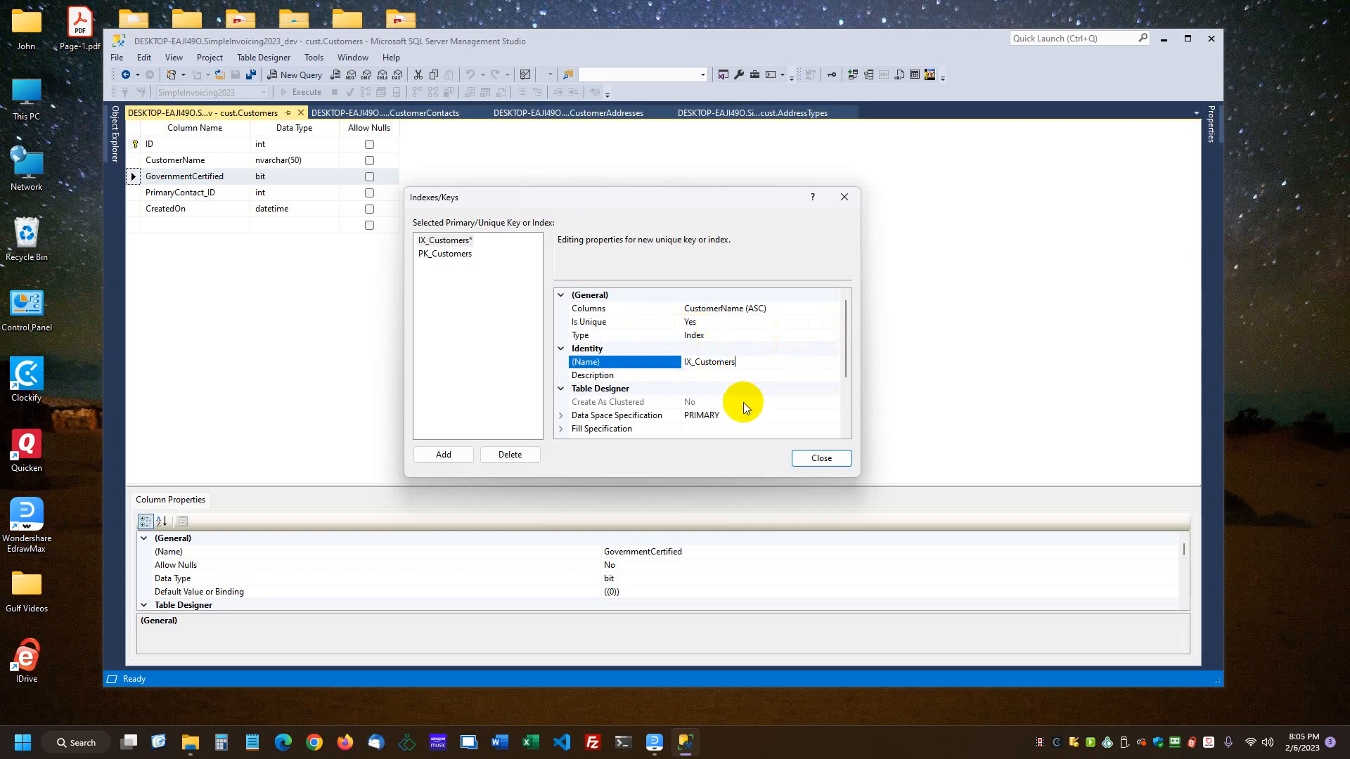
{"action": "left_click", "coordinate": [728, 309]}
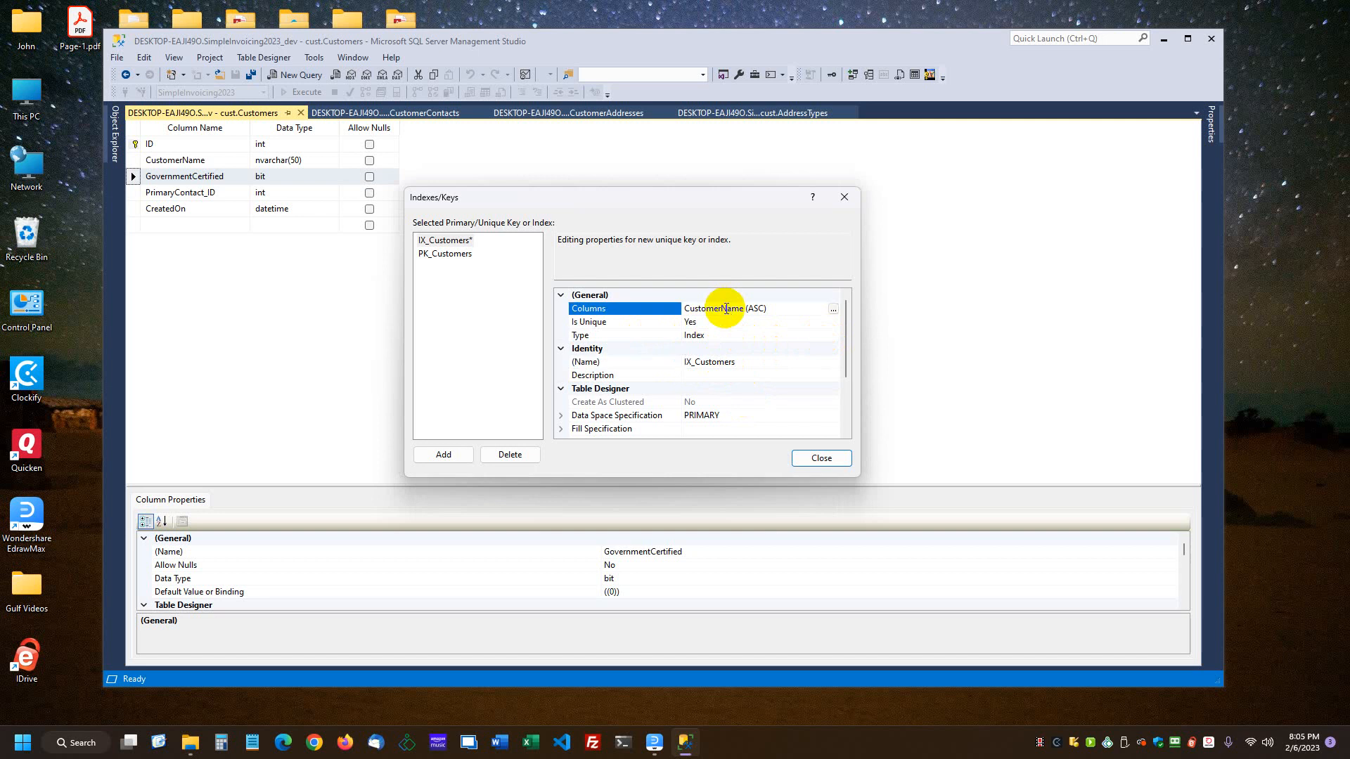
{"action": "left_click_drag", "start_coordinate": [743, 309], "coordinate": [682, 309]}
{"action": "key", "text": "ctrl+c"}
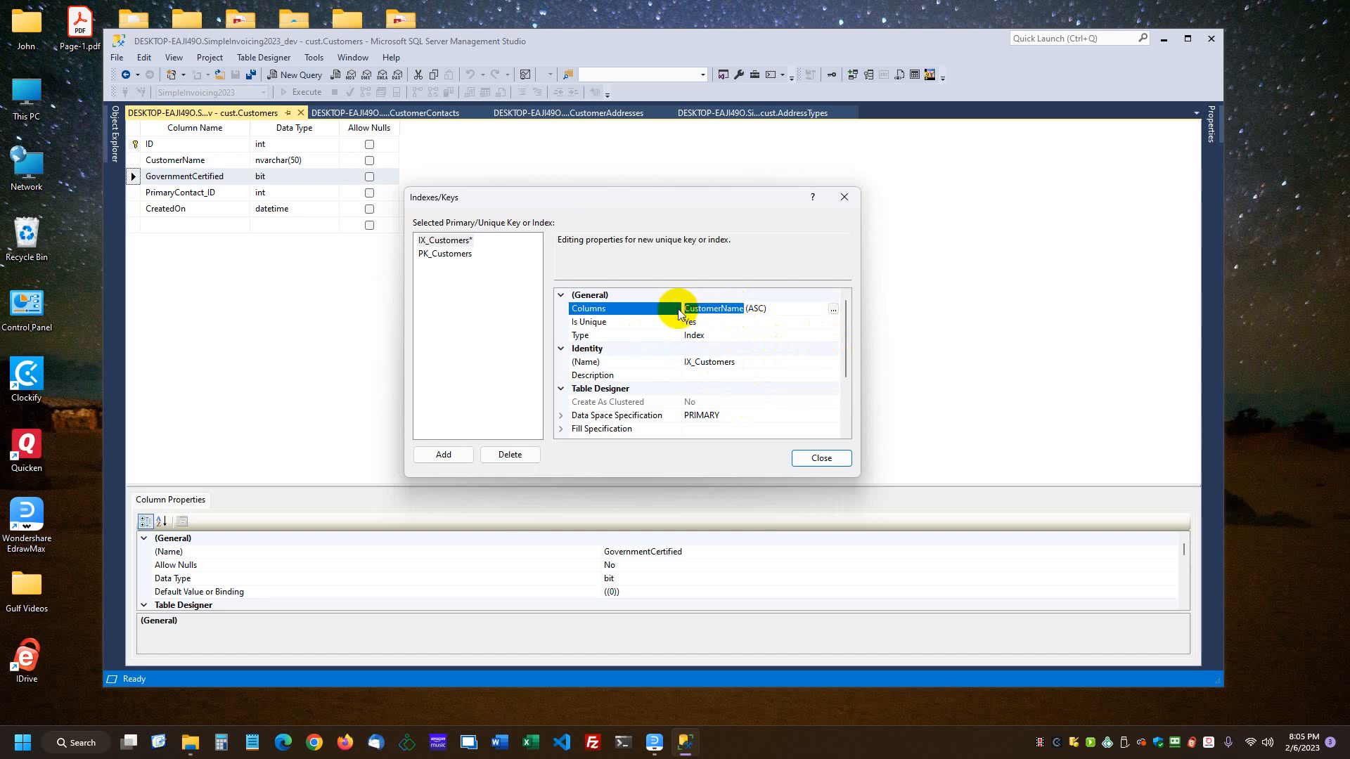
{"action": "left_click", "coordinate": [748, 364]}
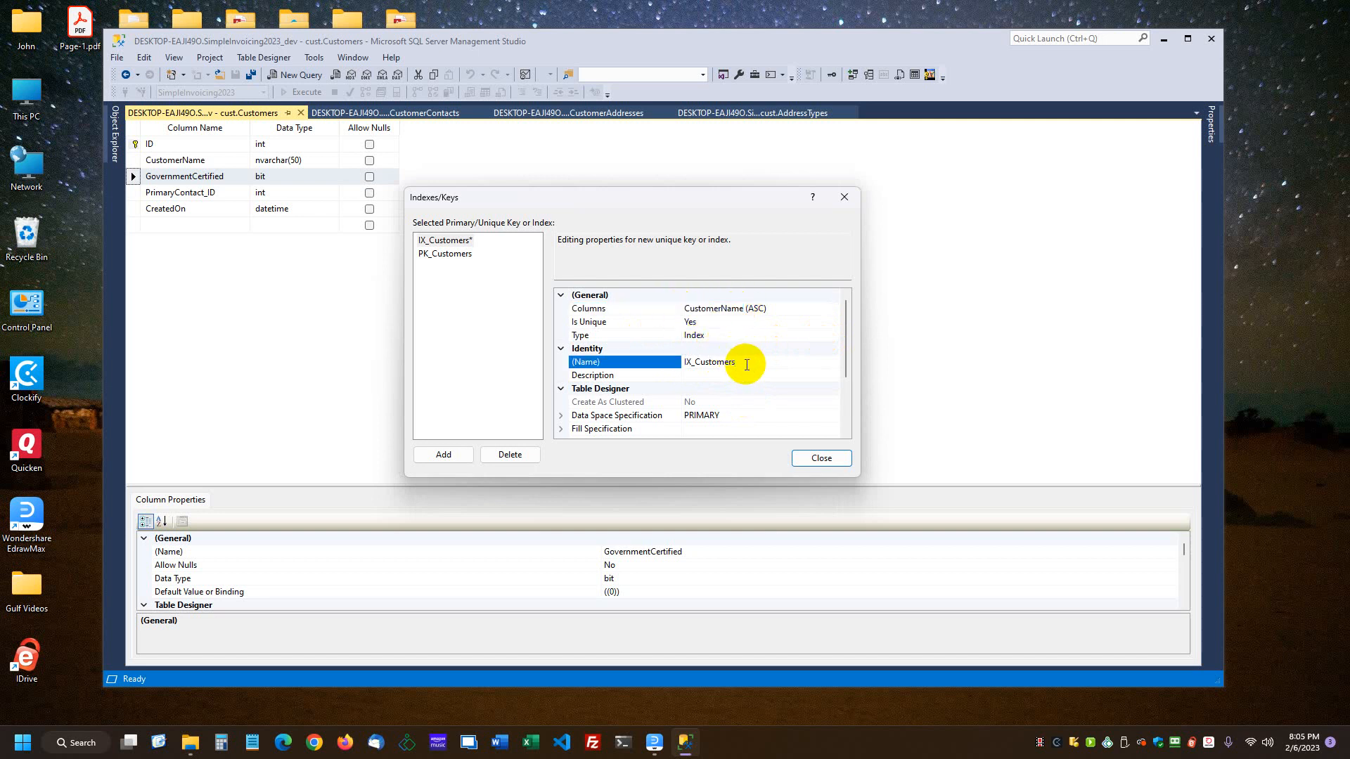
{"action": "type", "text": "_"}
{"action": "key", "text": "ctrl+v"}
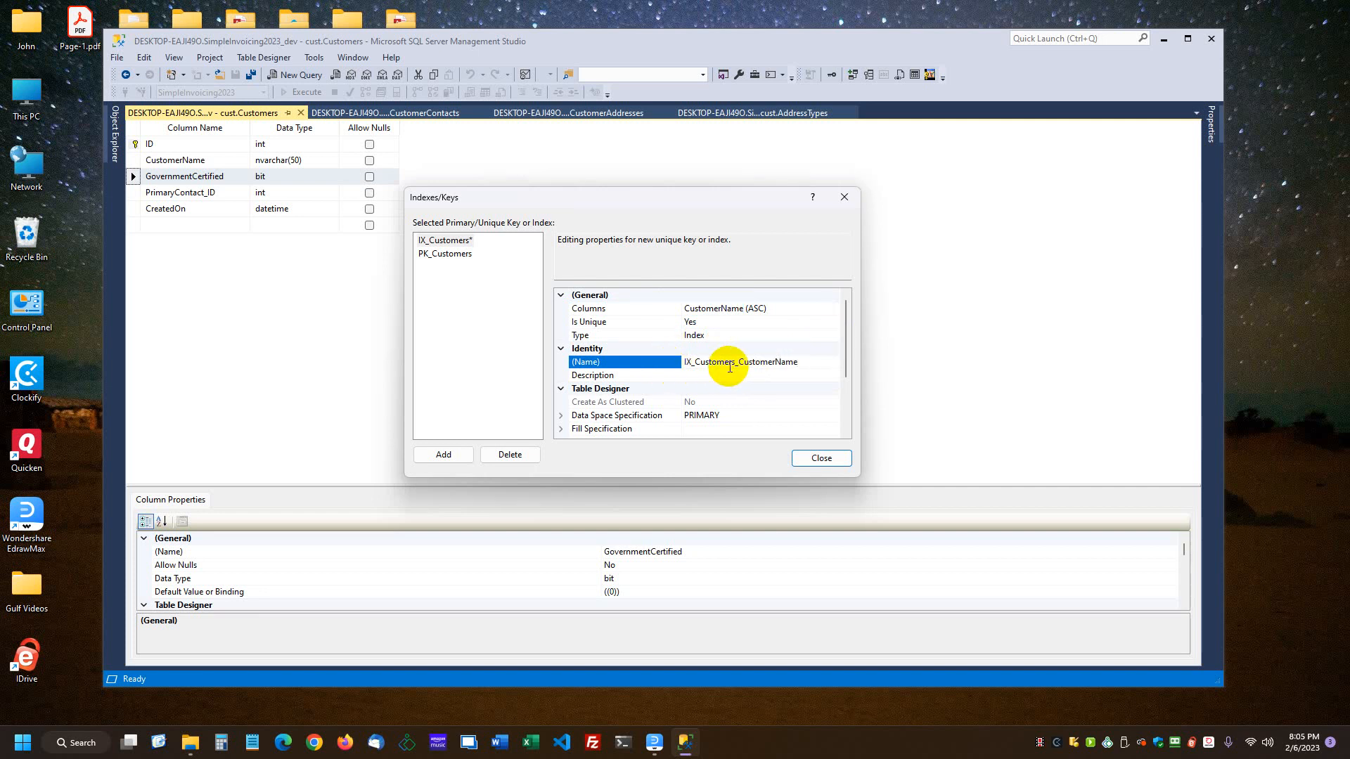
{"action": "left_click_drag", "start_coordinate": [673, 363], "coordinate": [692, 363]}
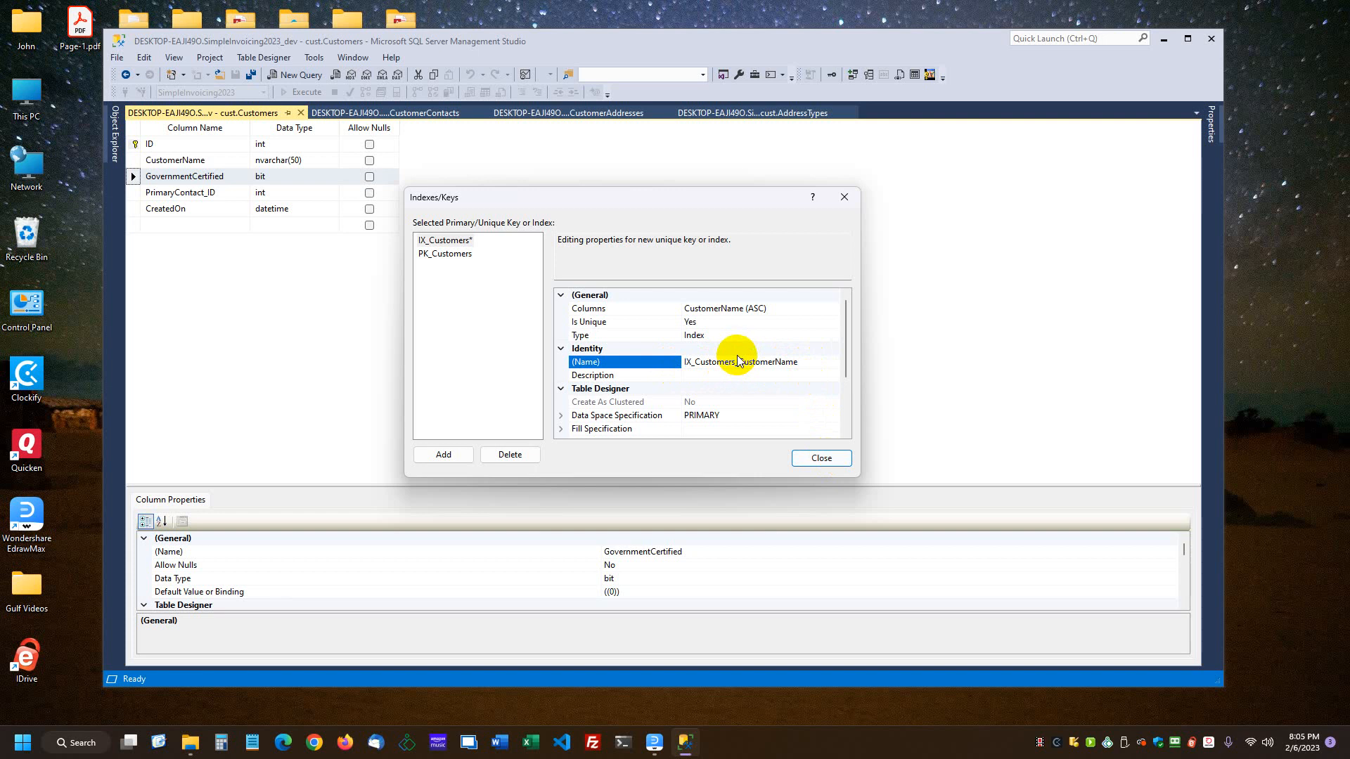
{"action": "left_click_drag", "start_coordinate": [807, 362], "coordinate": [733, 361]}
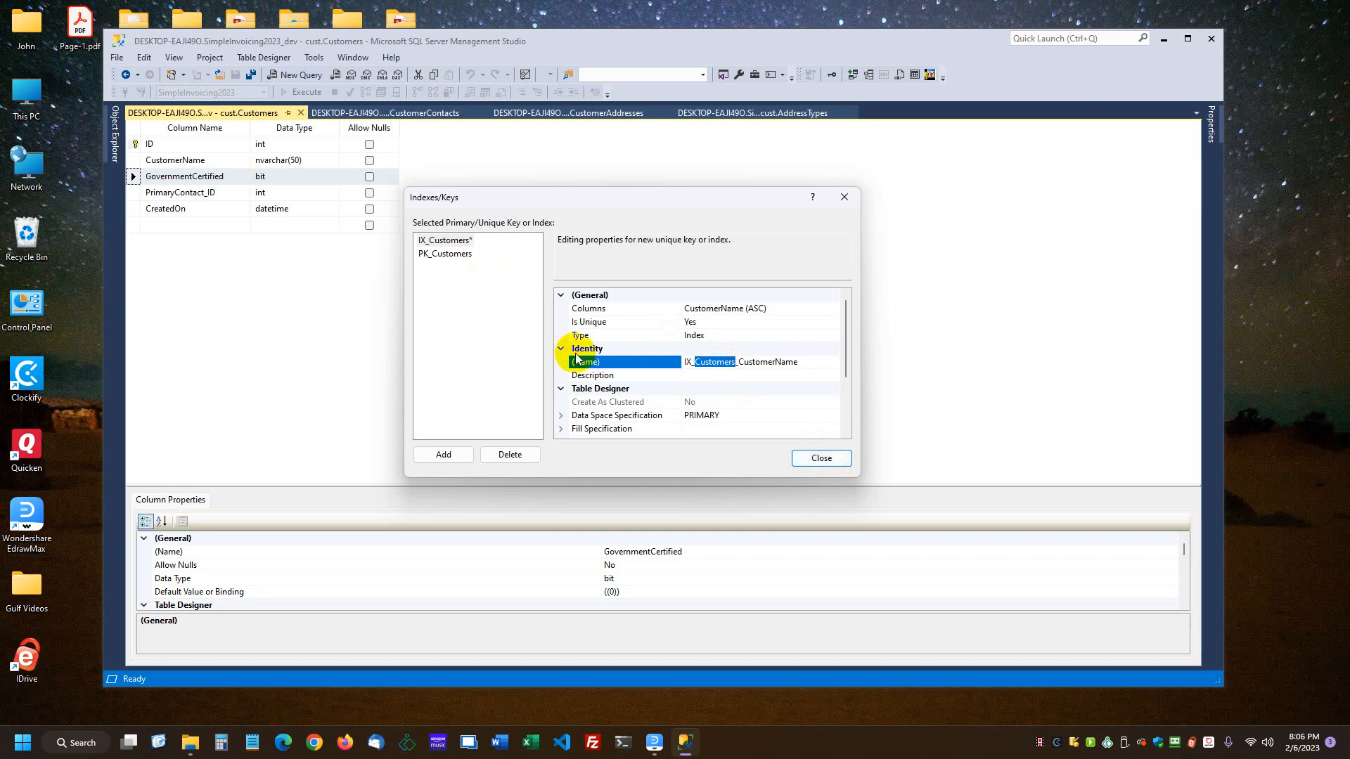
Step: Add another index to the Customers table on the PrimaryContact_ID column
{"action": "left_click", "coordinate": [443, 455]}
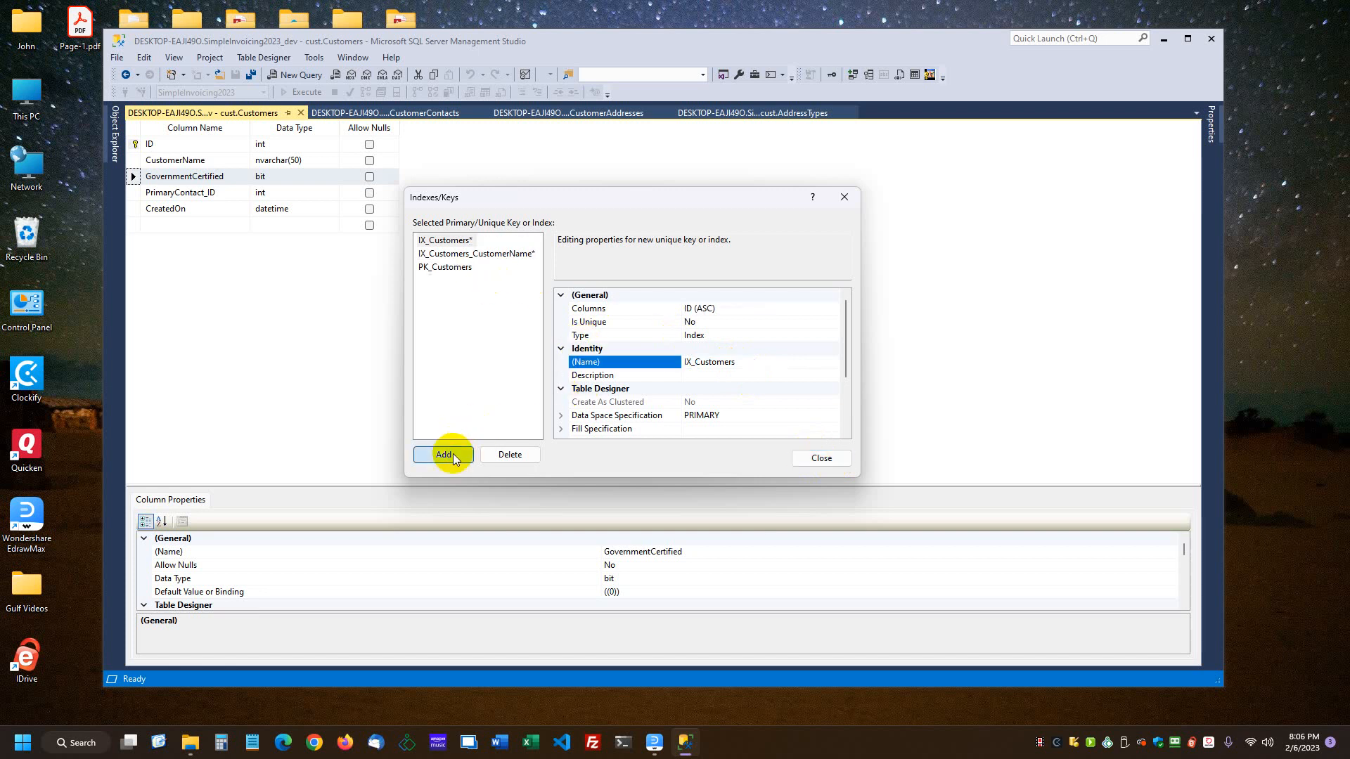
{"action": "left_click", "coordinate": [687, 310]}
{"action": "left_click", "coordinate": [832, 309]}
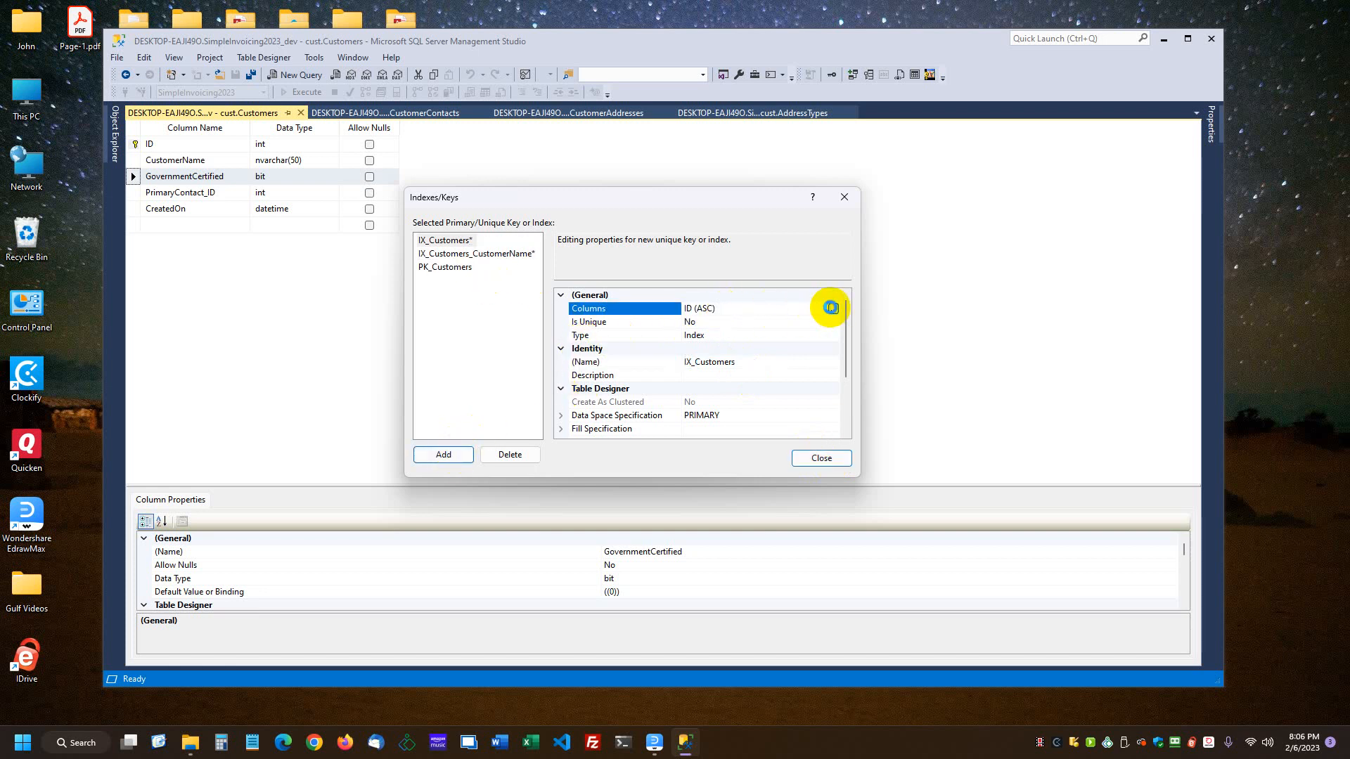
{"action": "left_click", "coordinate": [623, 275]}
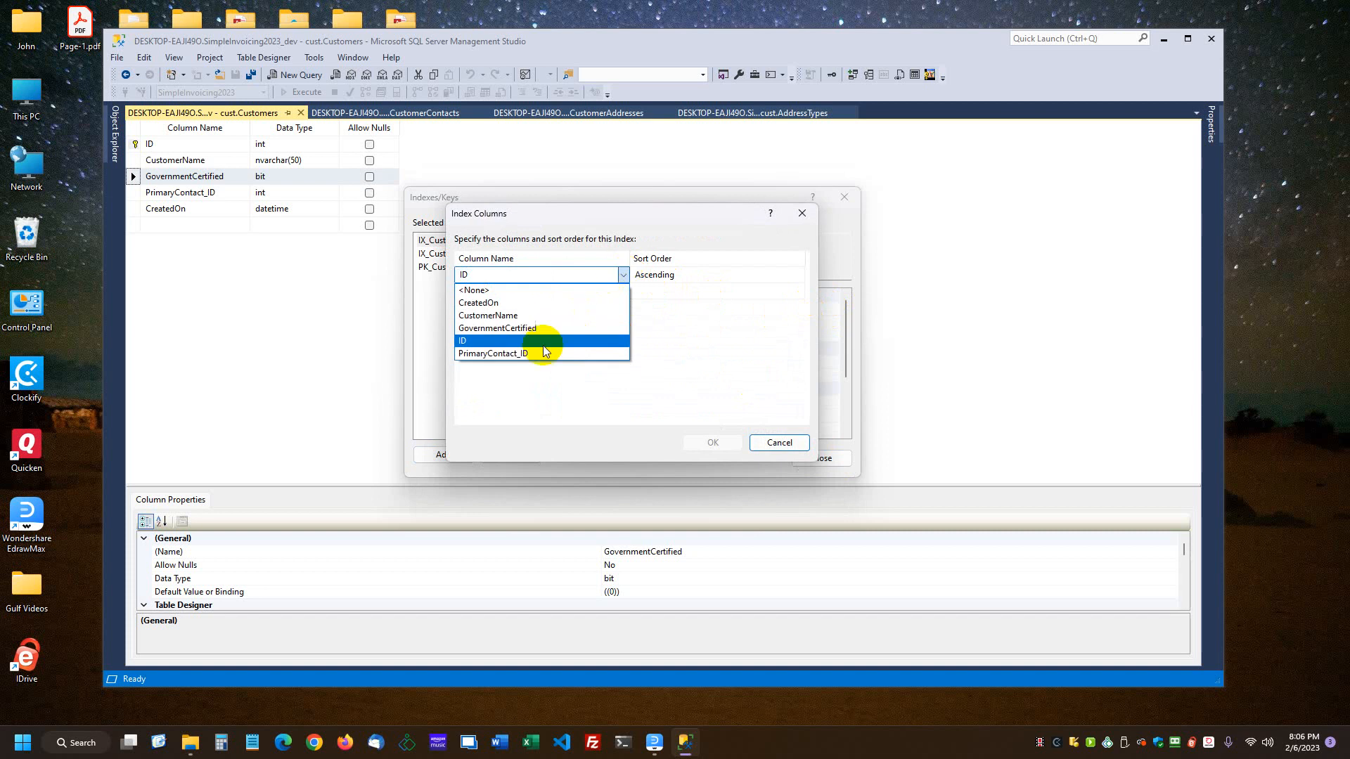
{"action": "left_click", "coordinate": [533, 350]}
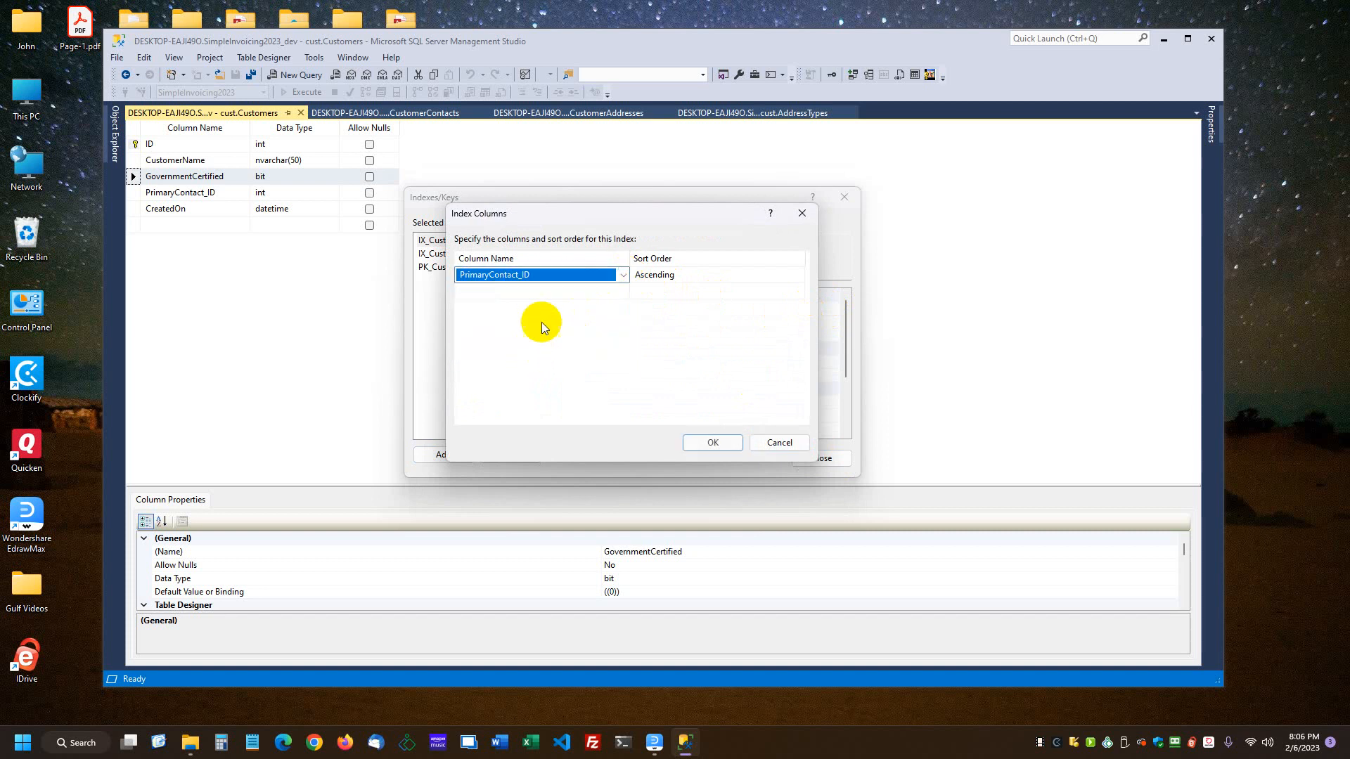
{"action": "left_click", "coordinate": [703, 442]}
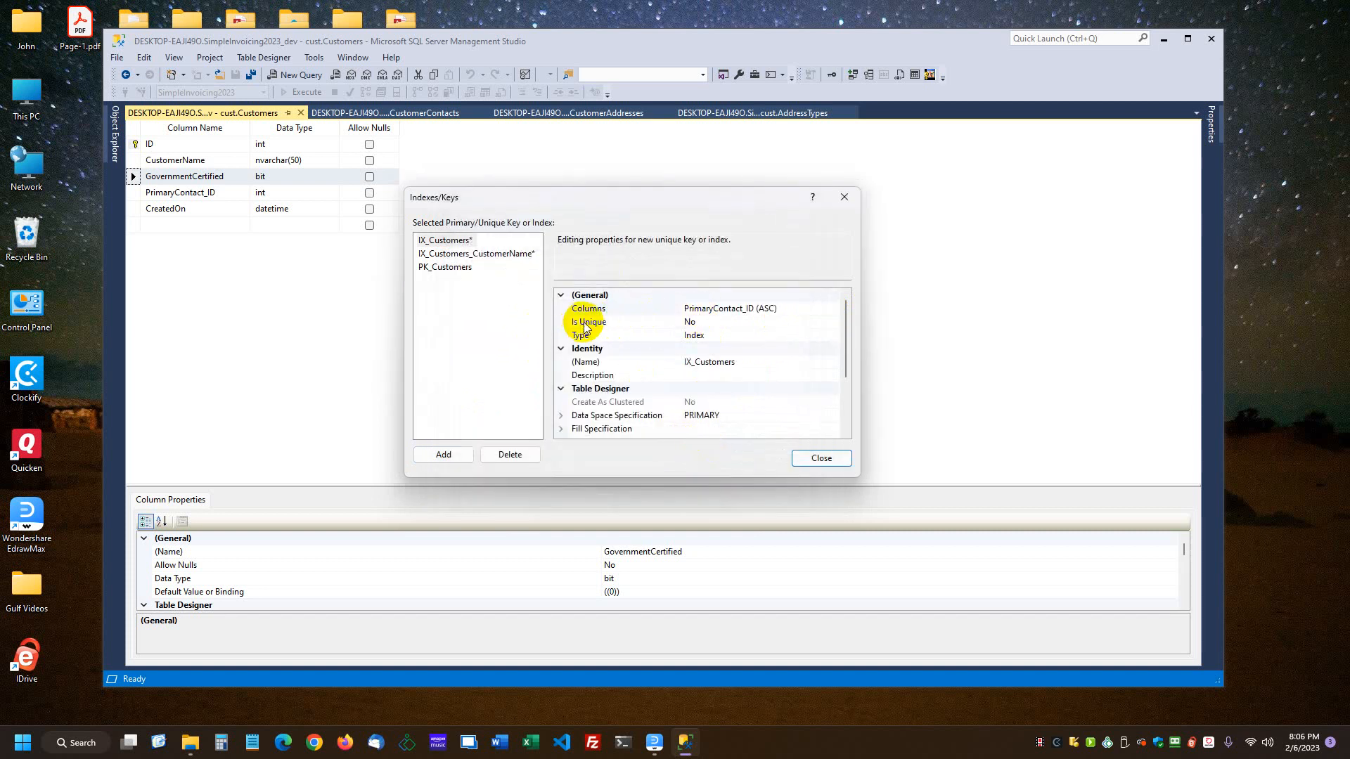
Step: Rename the PrimaryContact_ID index as IX_Customers_PrimaryContact_ID and finish editing the Customers table's indexes
{"action": "left_click", "coordinate": [741, 367]}
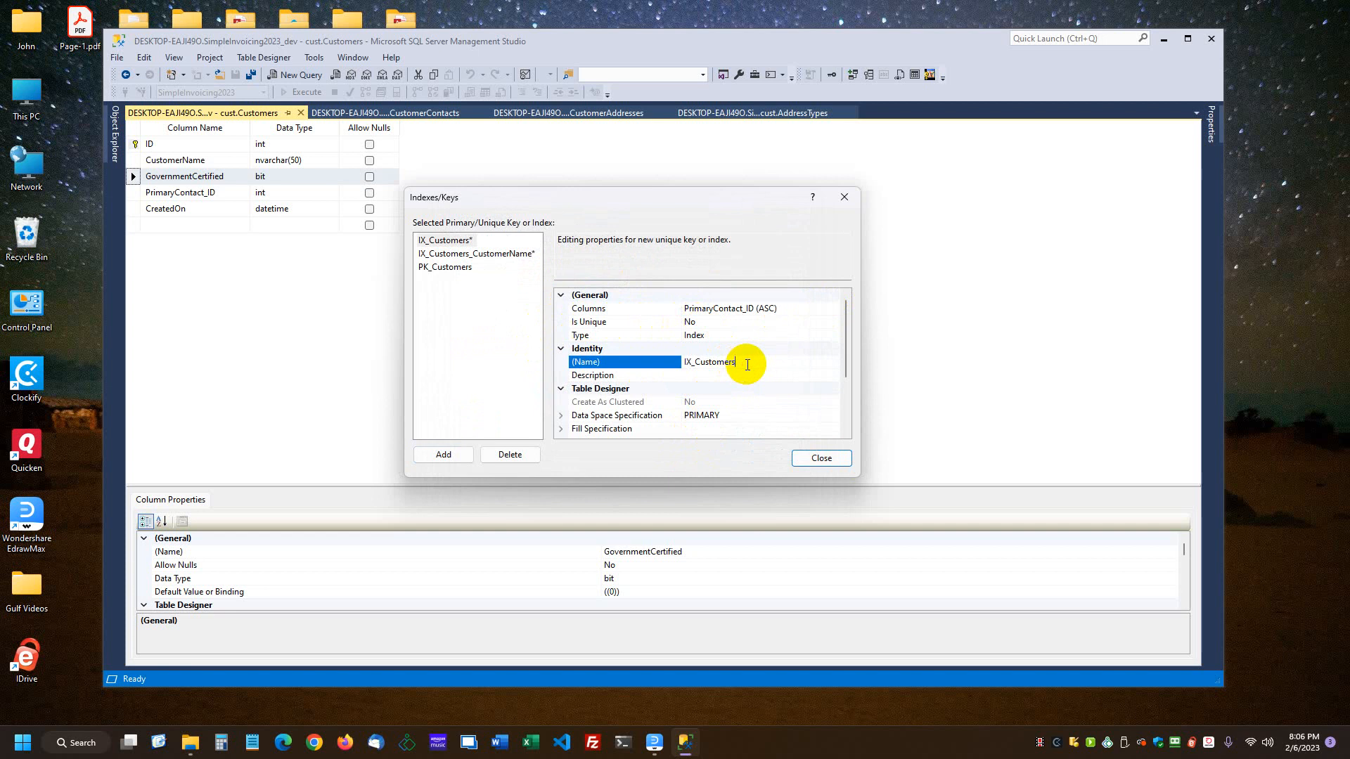
{"action": "left_click", "coordinate": [750, 308]}
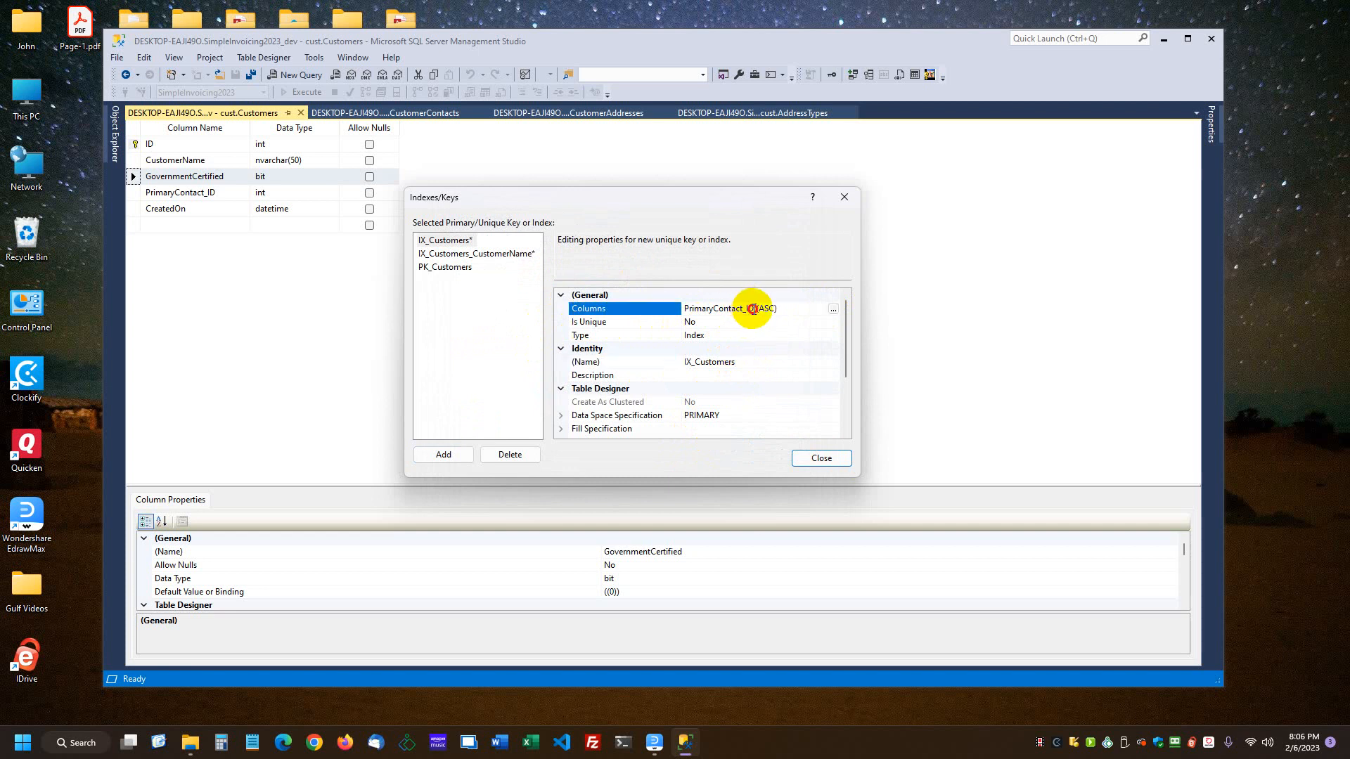
{"action": "left_click_drag", "start_coordinate": [753, 308], "coordinate": [666, 311]}
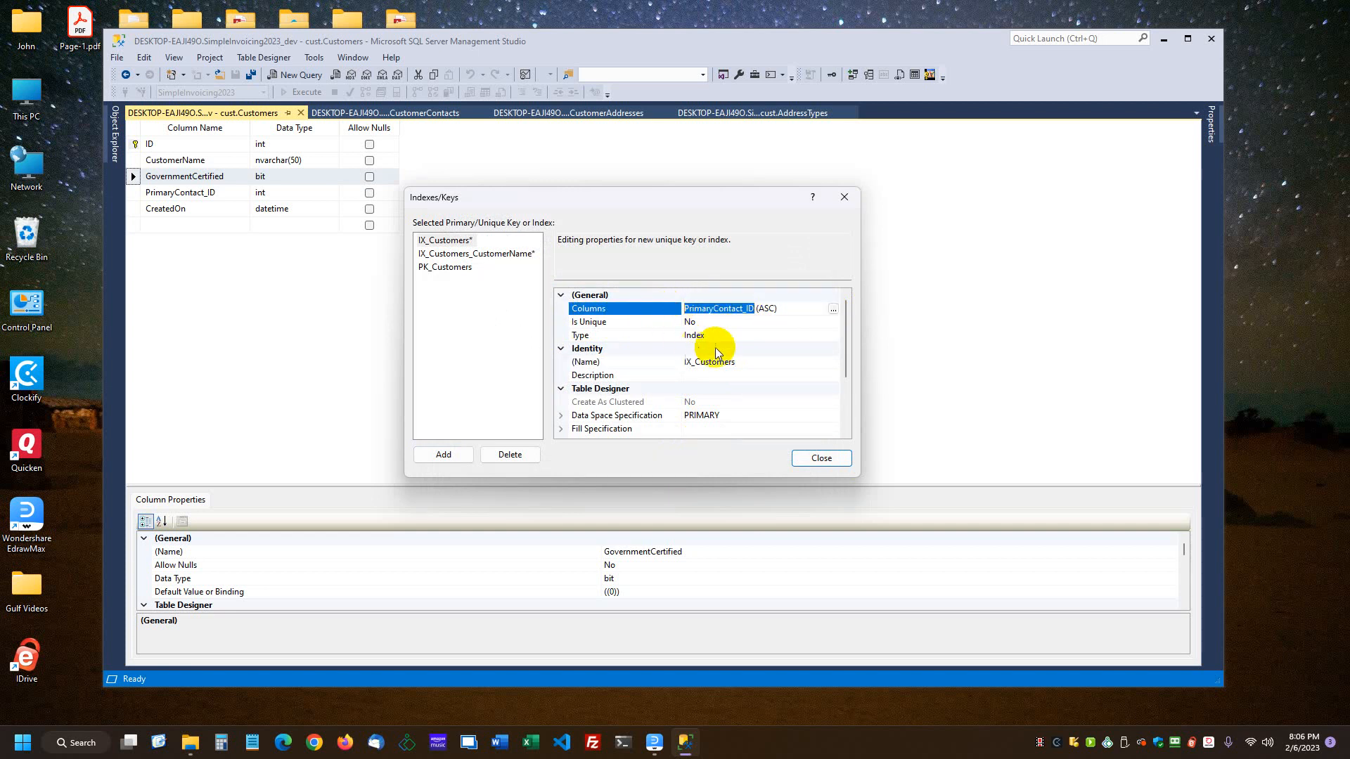
{"action": "left_click", "coordinate": [753, 361]}
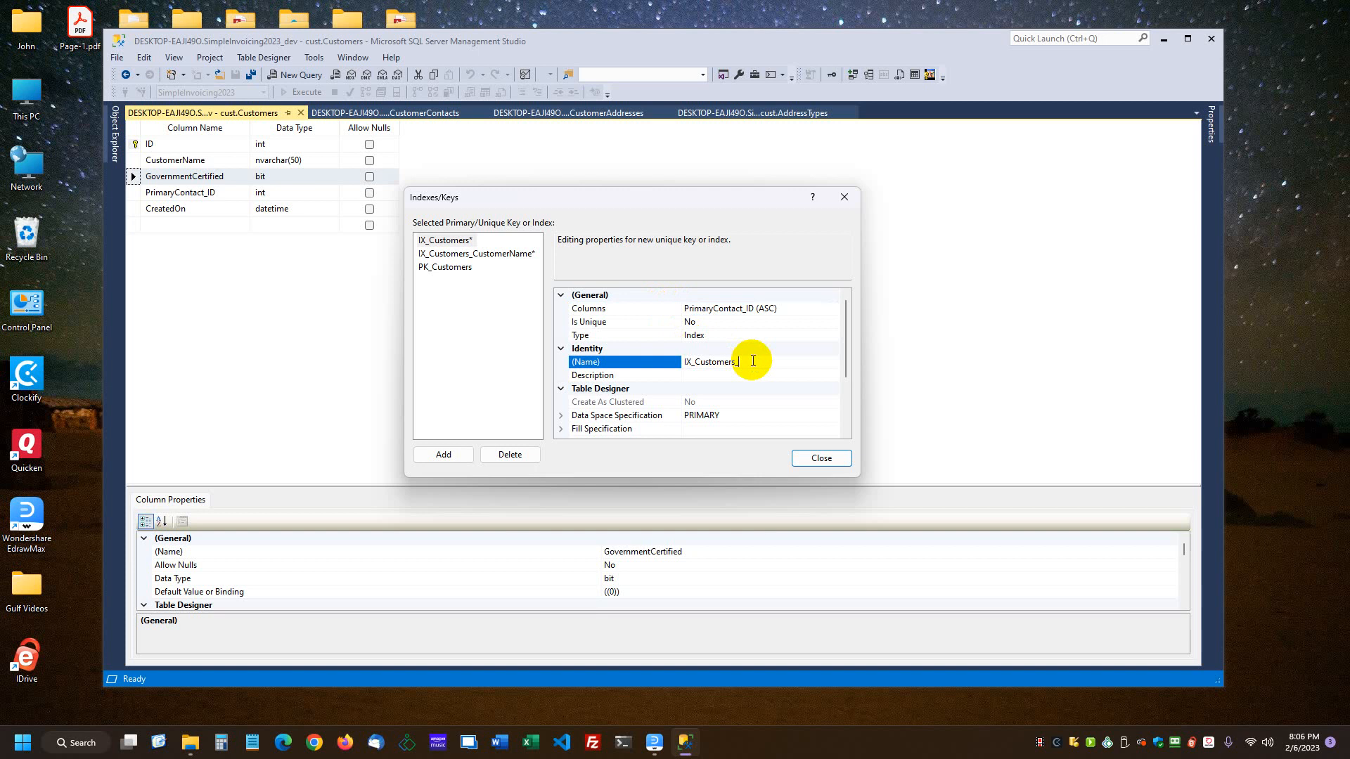
{"action": "left_click", "coordinate": [817, 458]}
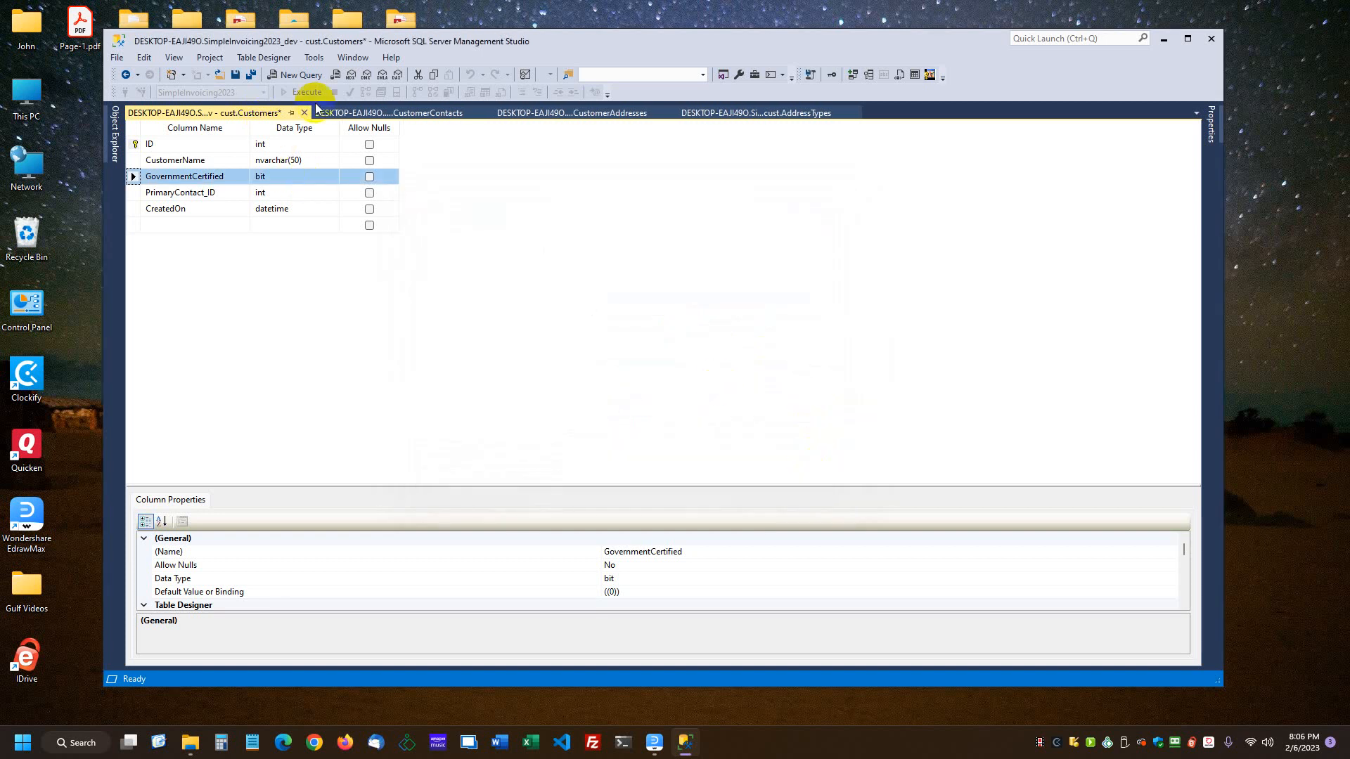
Step: Add another index to the Customers table on the CreatedOn column in ascending order
{"action": "left_click", "coordinate": [871, 74]}
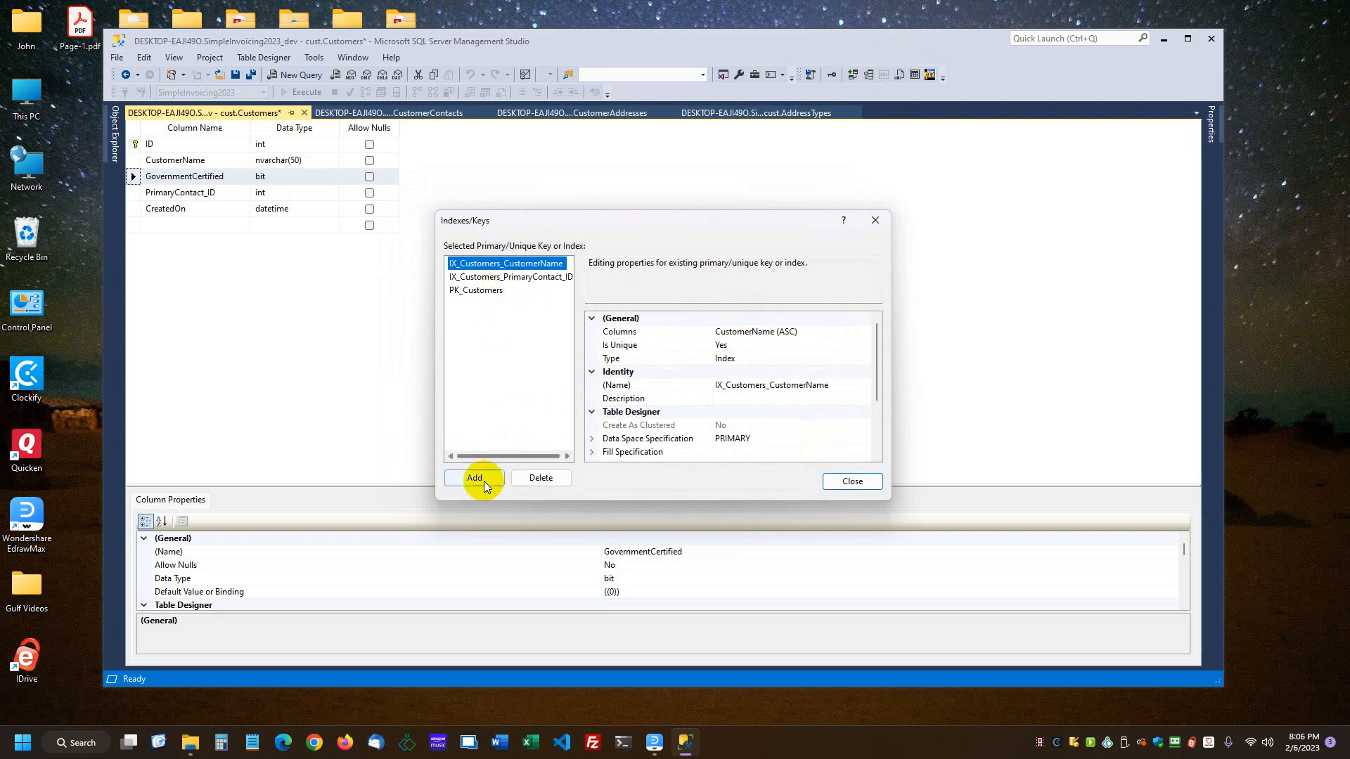
{"action": "left_click", "coordinate": [483, 481]}
{"action": "left_click", "coordinate": [741, 333]}
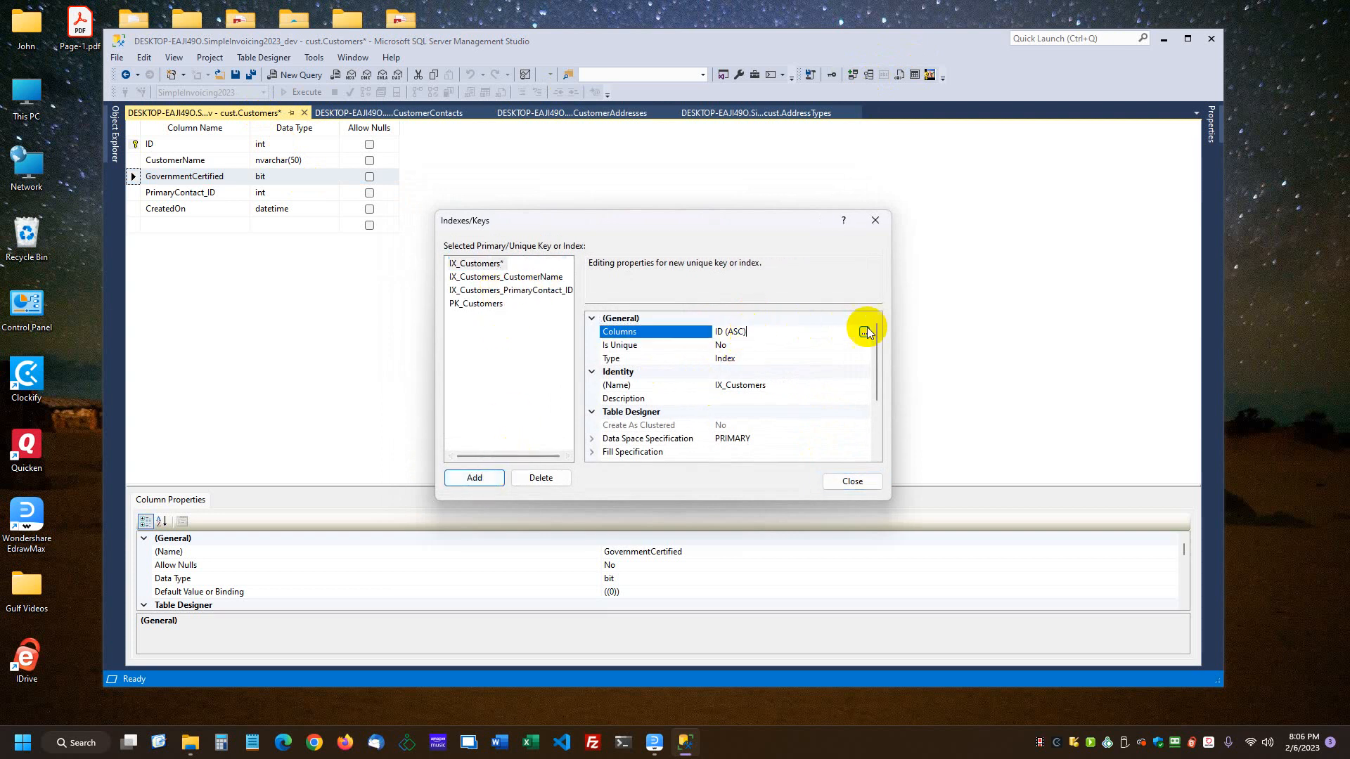
{"action": "left_click", "coordinate": [864, 332]}
{"action": "left_click", "coordinate": [655, 299]}
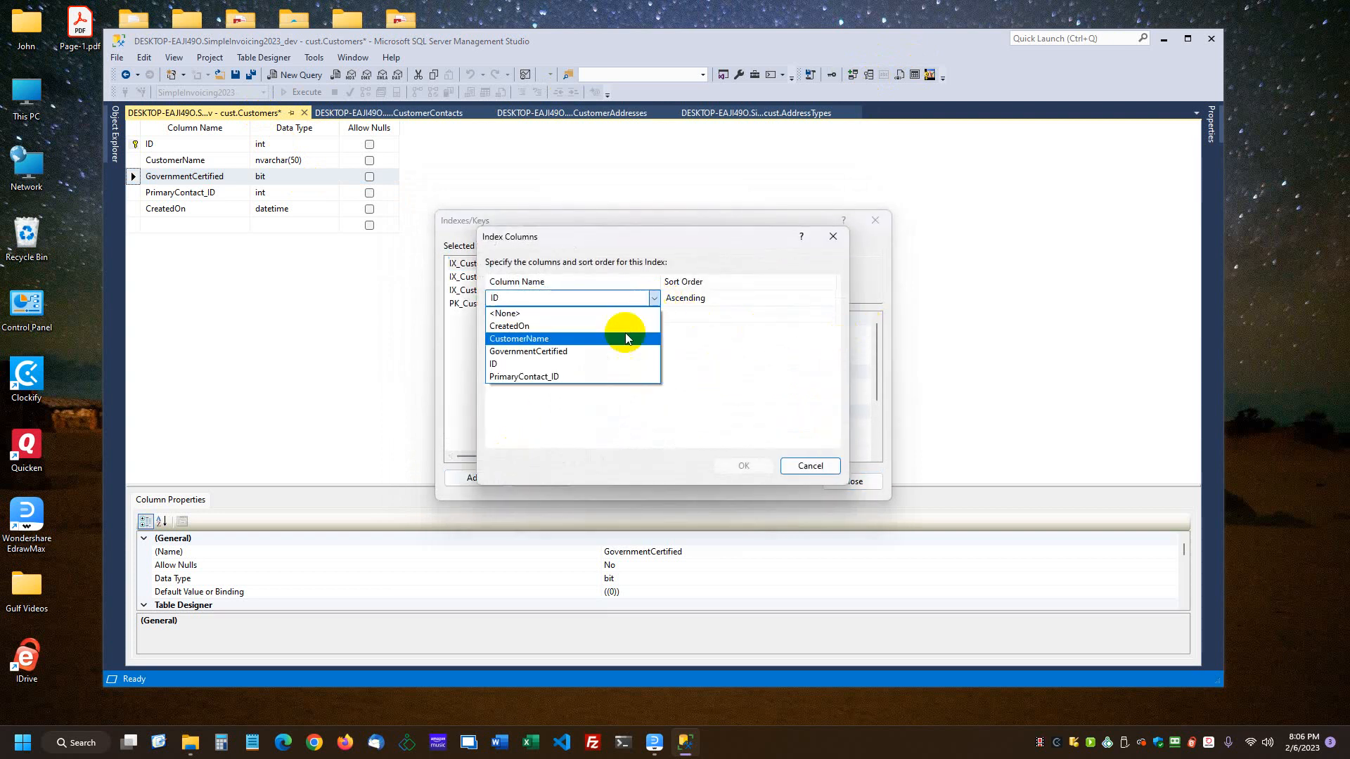
{"action": "left_click", "coordinate": [524, 328]}
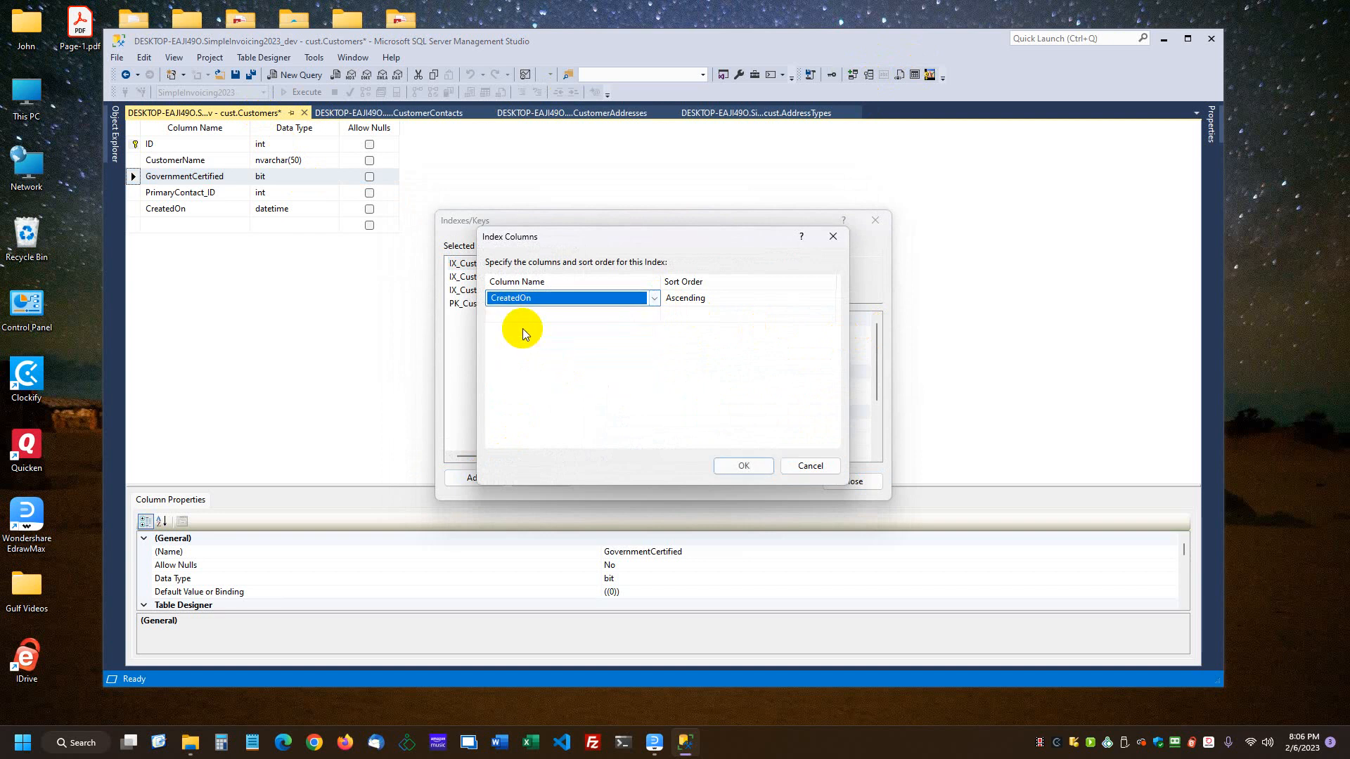
{"action": "left_click", "coordinate": [745, 466]}
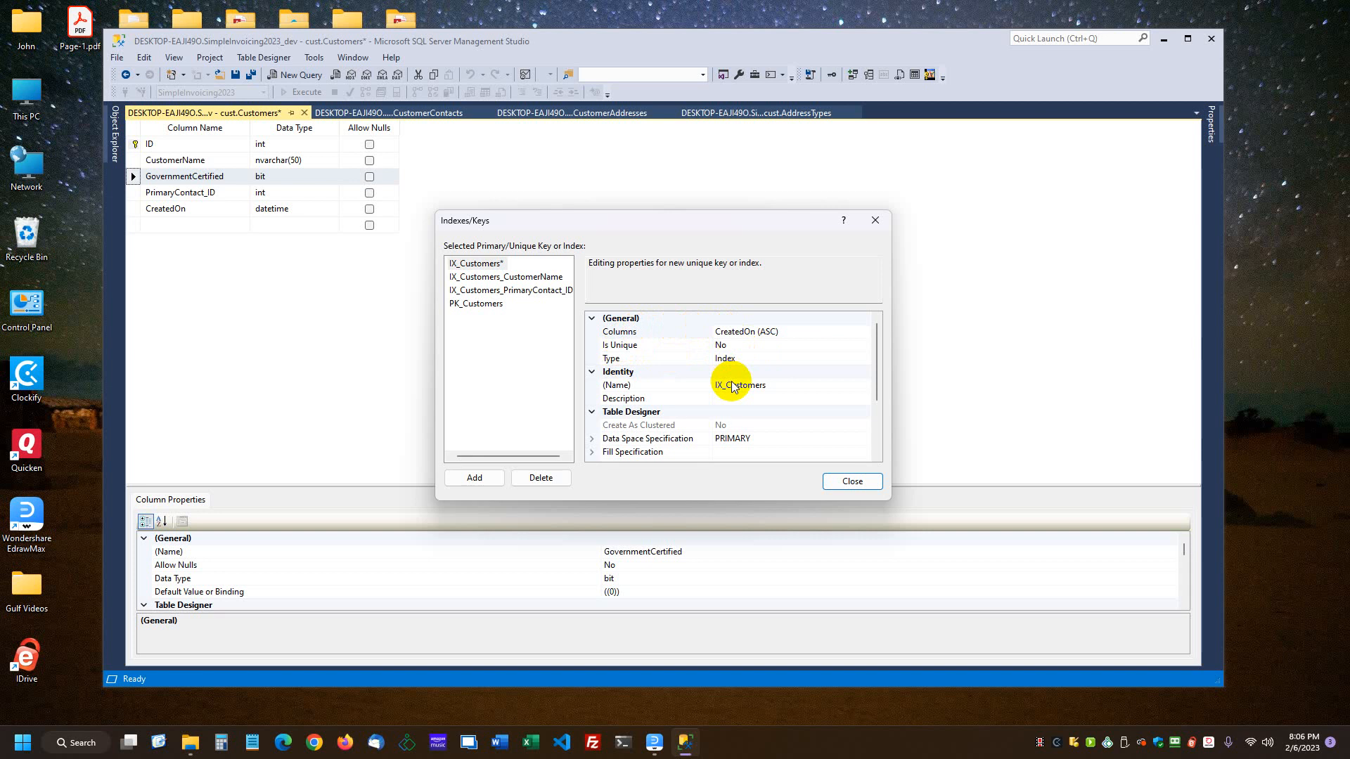
Step: Rename the CreatedOn index as IX_Customers_CreatedOn and save the Customers table
{"action": "left_click", "coordinate": [753, 332]}
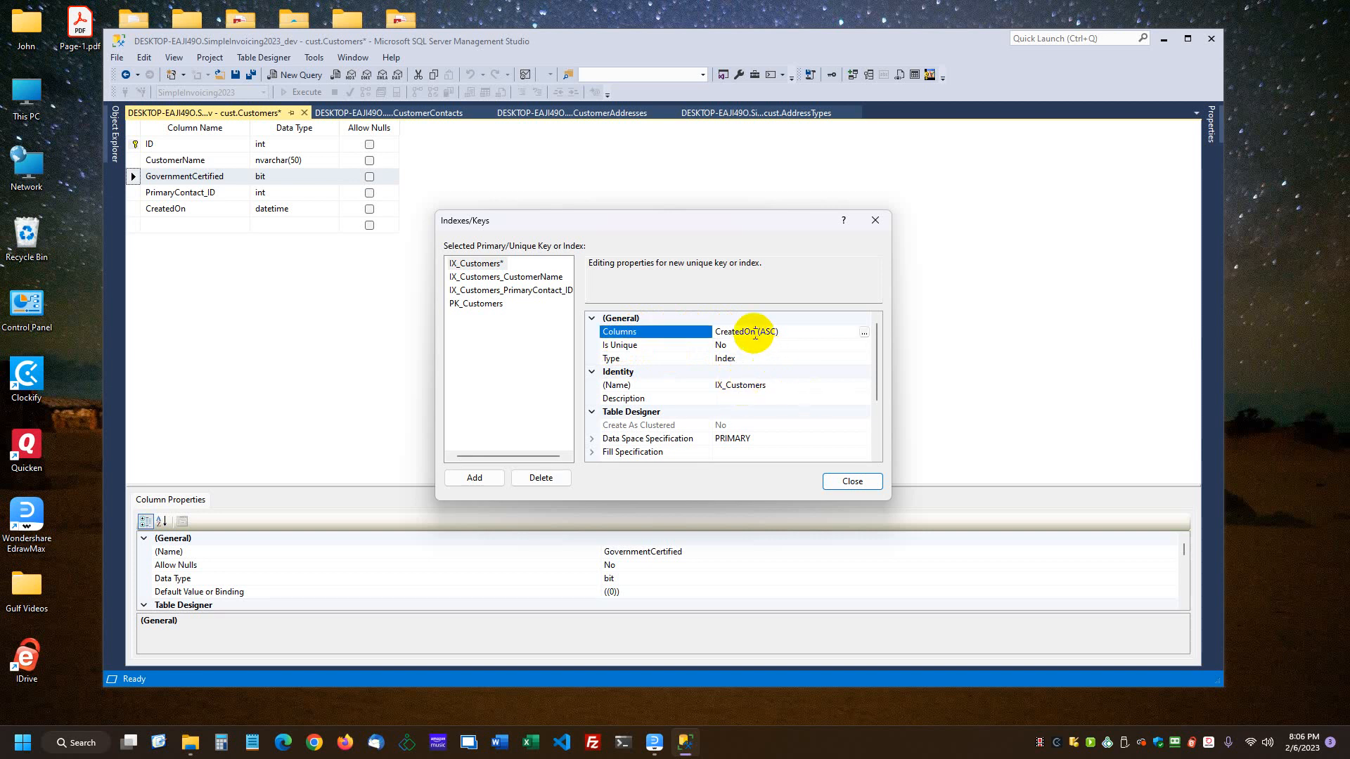
{"action": "left_click_drag", "start_coordinate": [753, 333], "coordinate": [719, 336]}
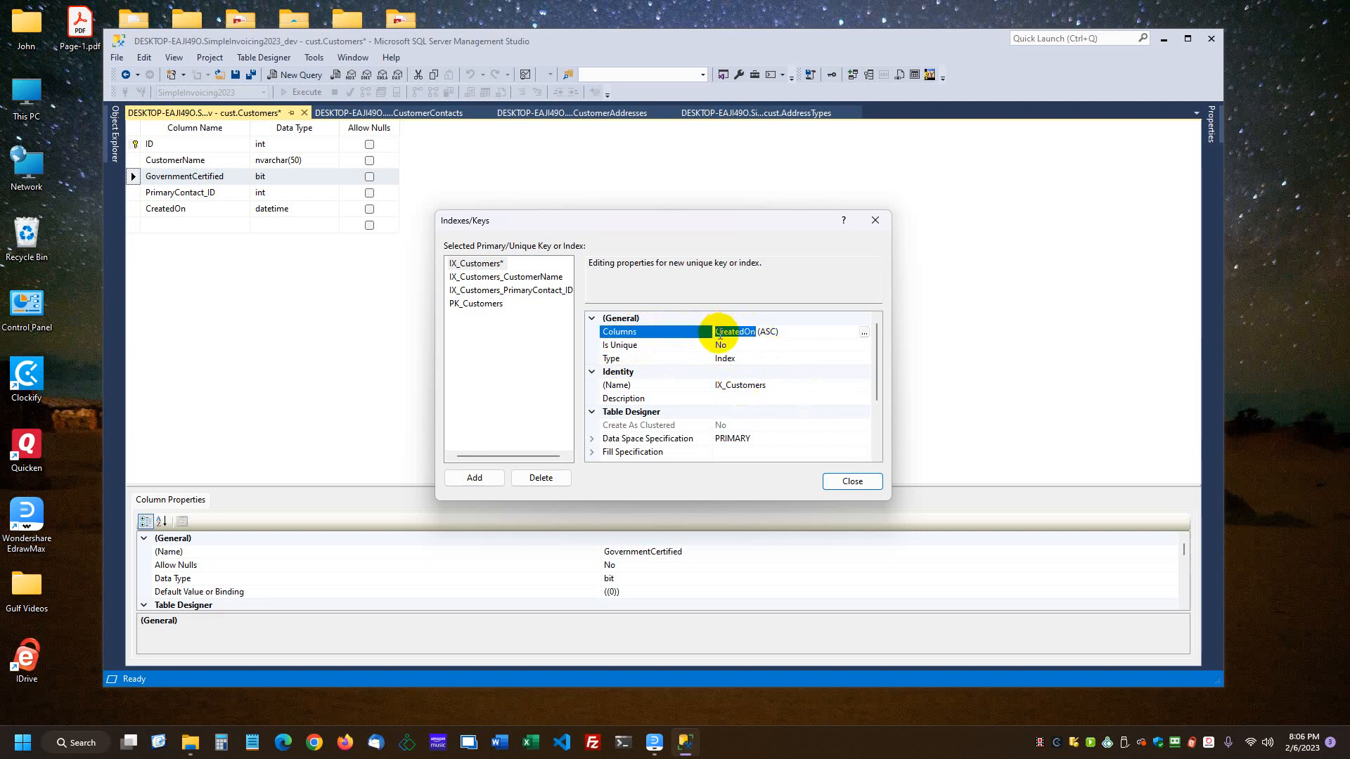
{"action": "left_click", "coordinate": [778, 384]}
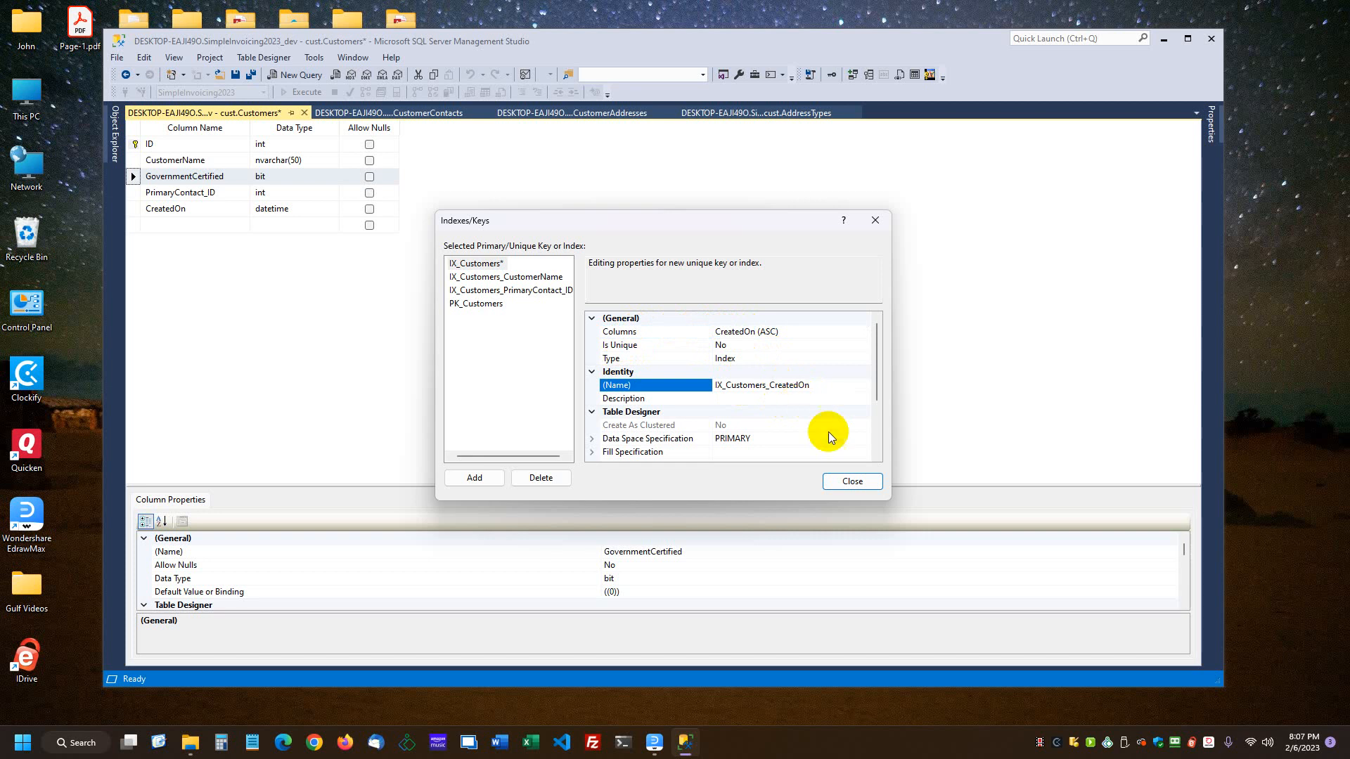
{"action": "left_click", "coordinate": [838, 479]}
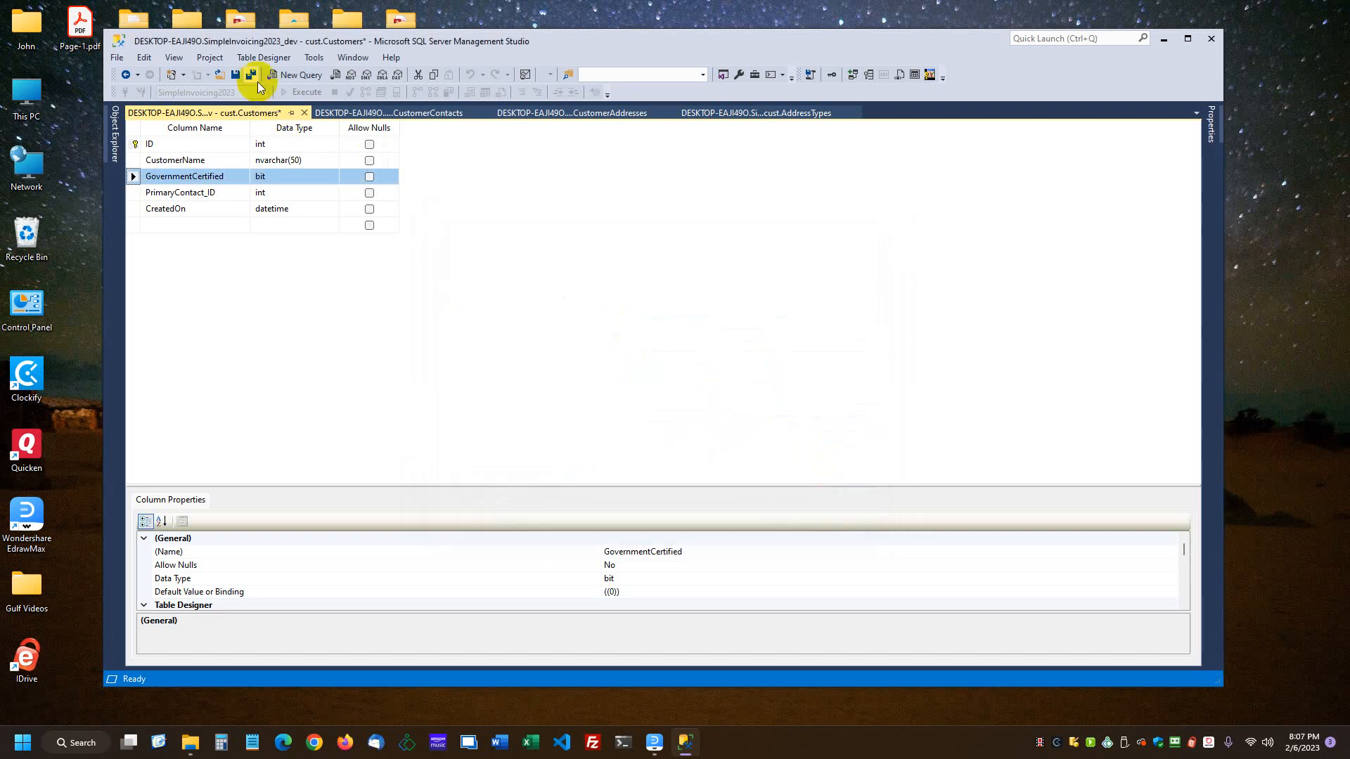
{"action": "left_click", "coordinate": [235, 74]}
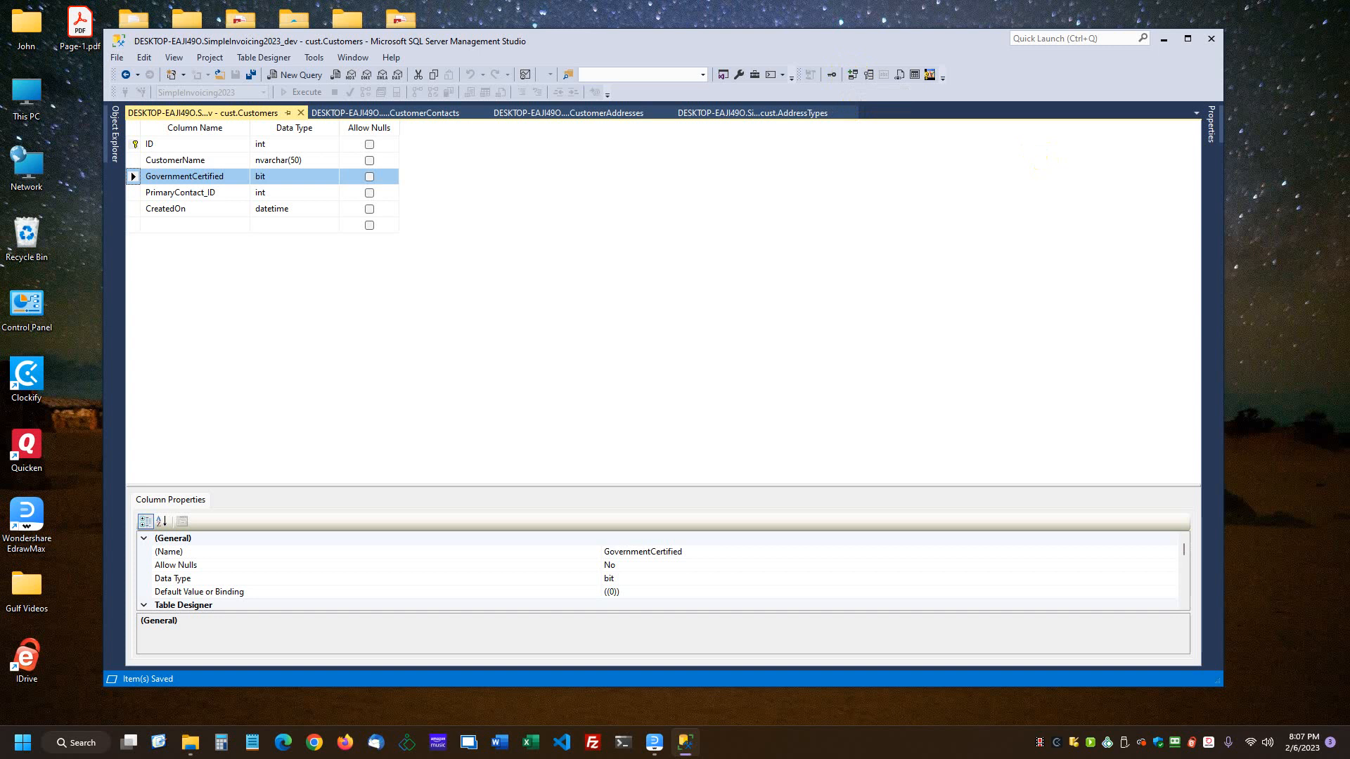
Step: Bring the Wondershare EdrawMax window into view to check the Customer Relationships diagram, and move it away again
{"action": "left_click_drag", "start_coordinate": [1349, 52], "coordinate": [613, 46]}
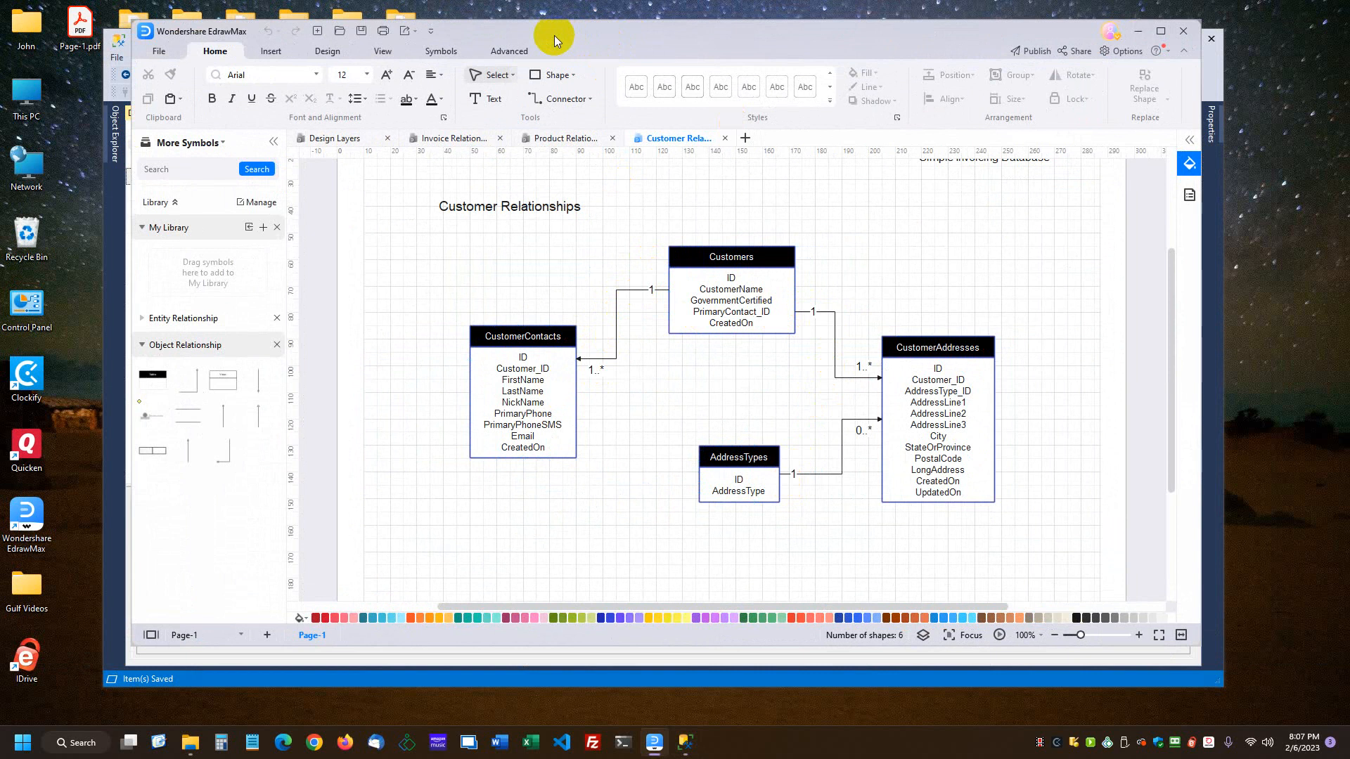
{"action": "left_click_drag", "start_coordinate": [554, 35], "coordinate": [1349, 37]}
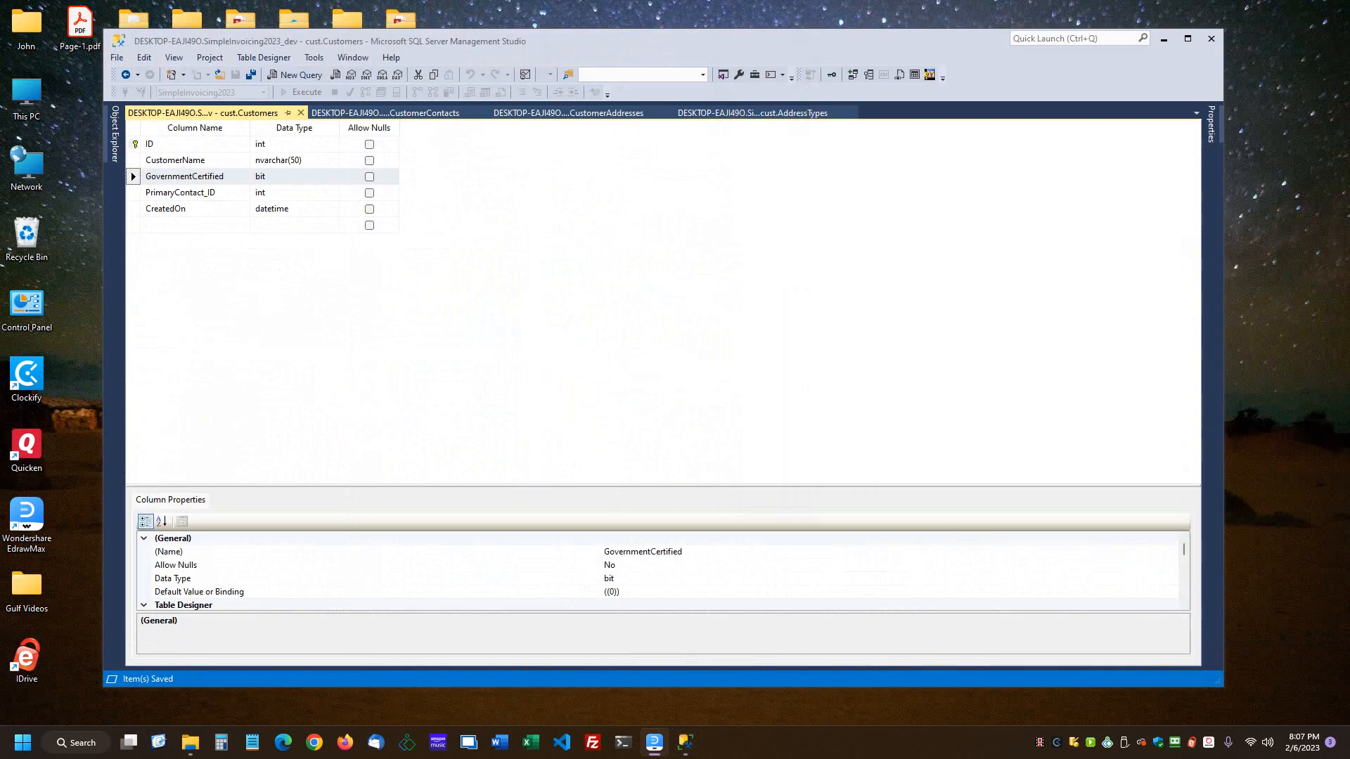